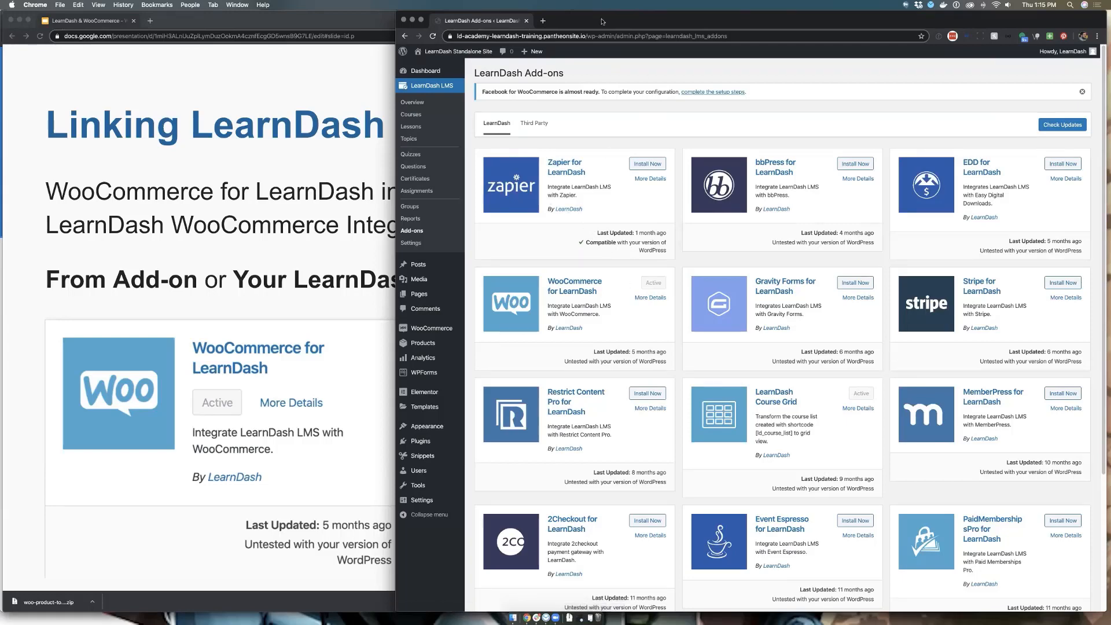
Lower the WordPress admin window on the desktop and advance the presentation to the Adjusting WooCommerce Setting slide
{"action": "left_click_drag", "start_coordinate": [602, 21], "coordinate": [605, 67]}
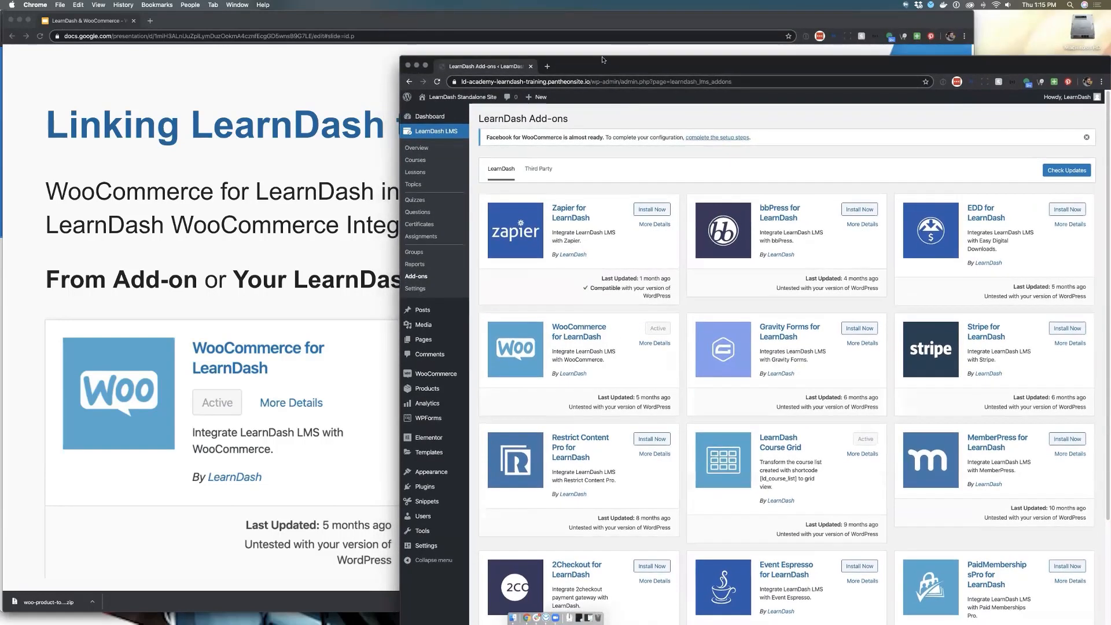
{"action": "left_click", "coordinate": [640, 48]}
{"action": "key", "text": "Right"}
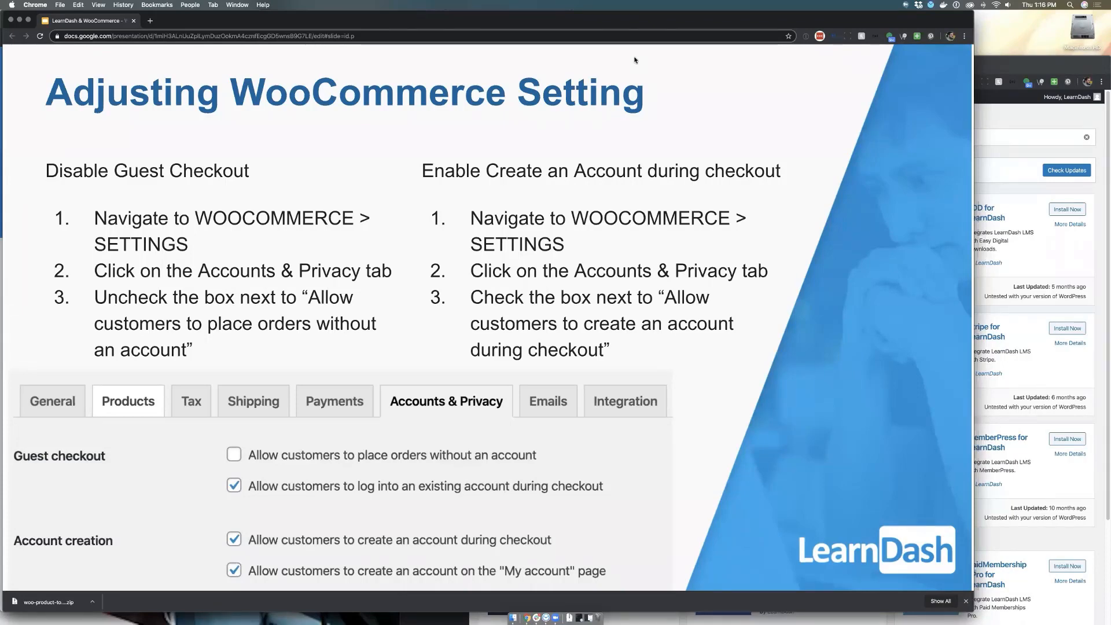
Switch to the WordPress admin and open WooCommerce's Accounts & Privacy settings
{"action": "left_click", "coordinate": [1039, 143]}
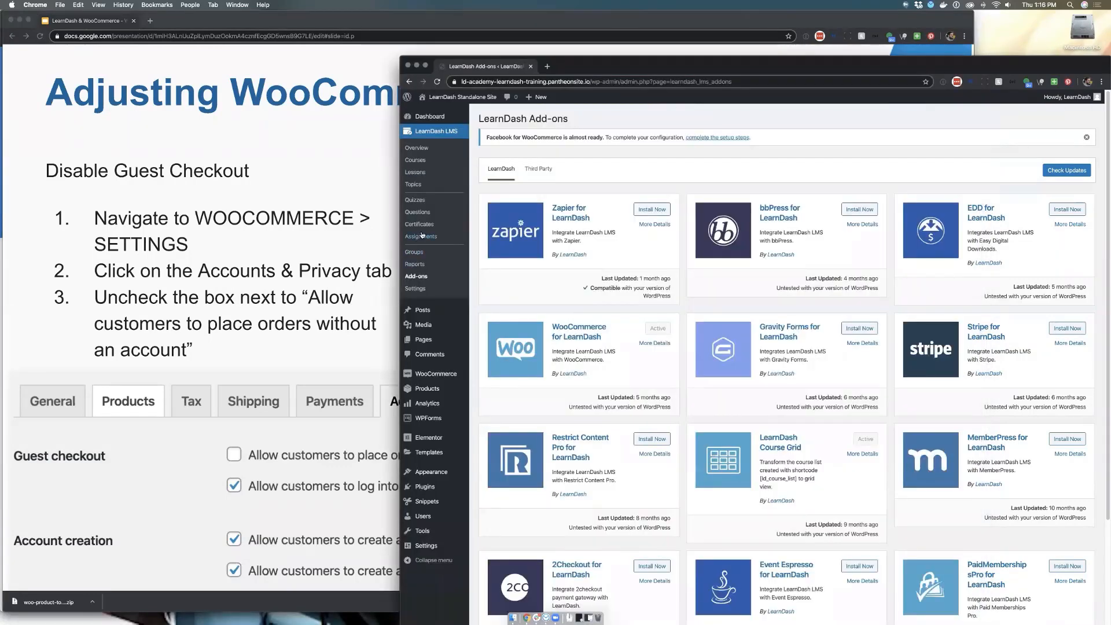
{"action": "mouse_move", "coordinate": [446, 381]}
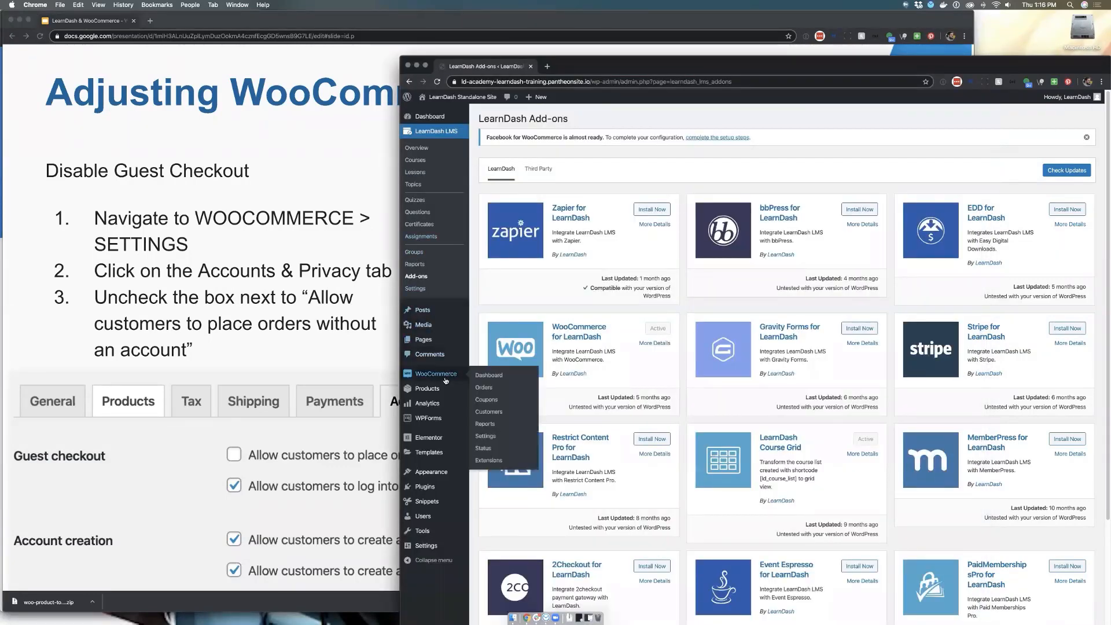
{"action": "left_click", "coordinate": [489, 436]}
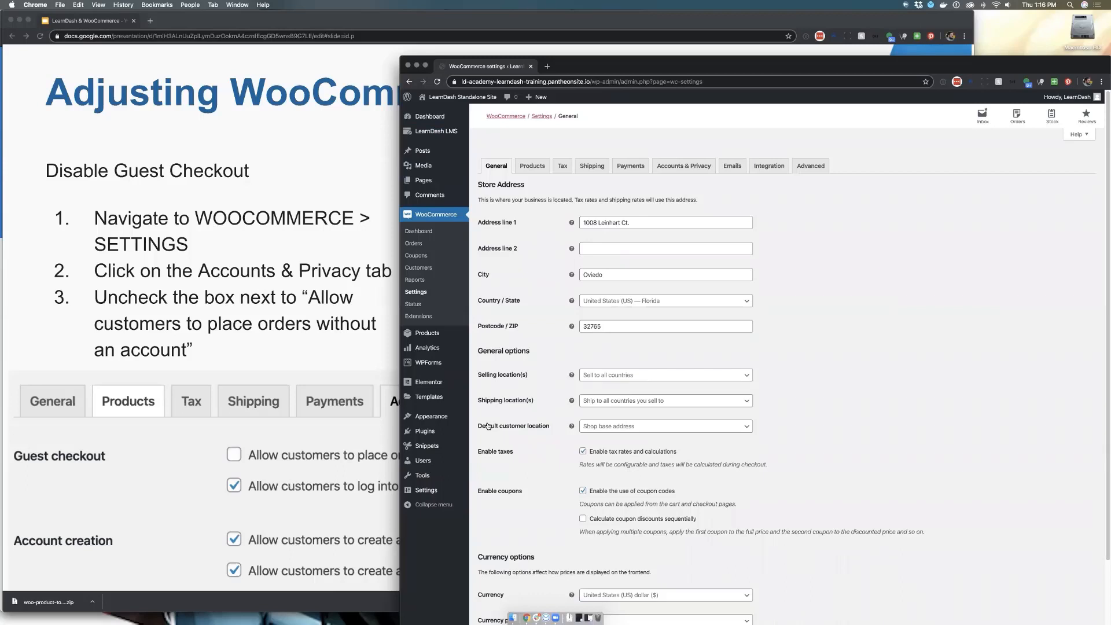
{"action": "left_click", "coordinate": [684, 167]}
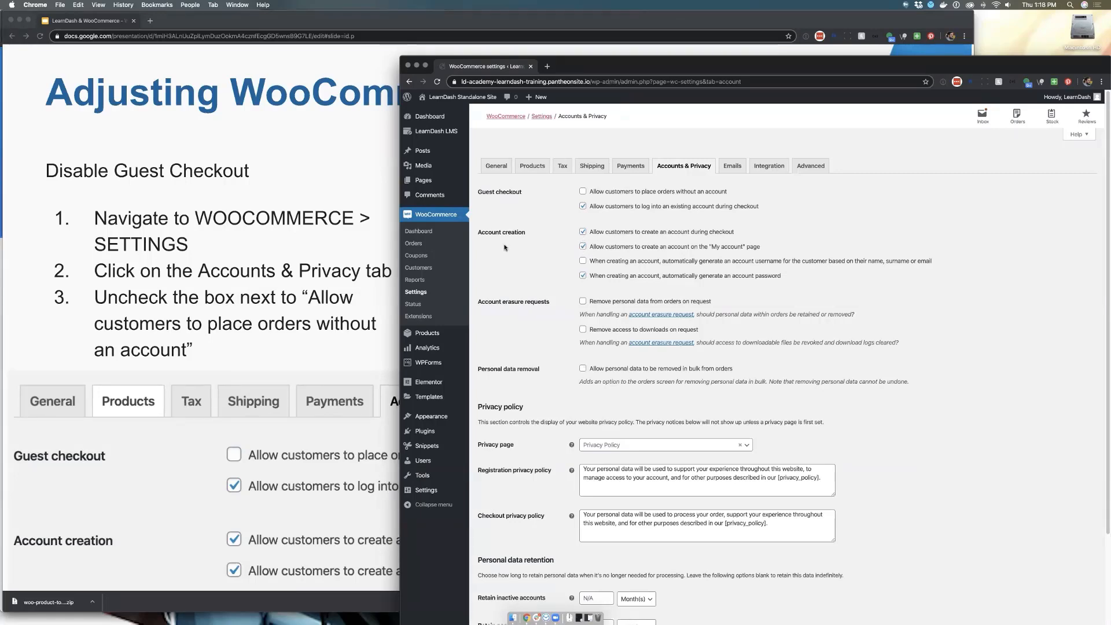
Compare the slide's checkout instructions with the Accounts & Privacy options and advance the presentation to the WordPress Setting slide
{"action": "left_click", "coordinate": [310, 348]}
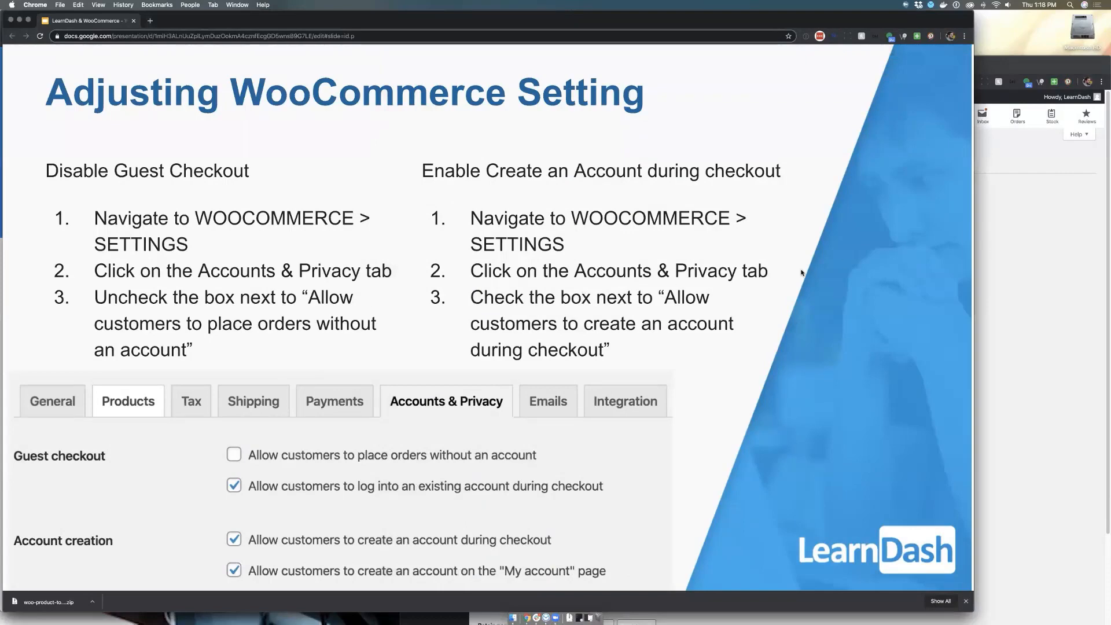
{"action": "left_click", "coordinate": [1054, 243]}
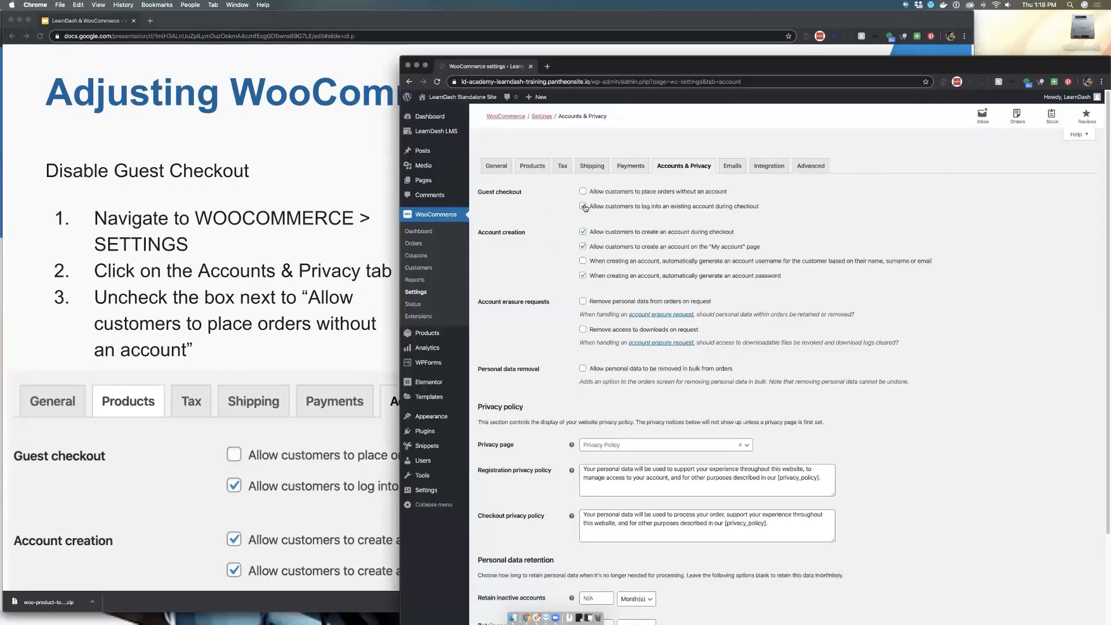
{"action": "left_click", "coordinate": [583, 246]}
{"action": "left_click", "coordinate": [364, 241]}
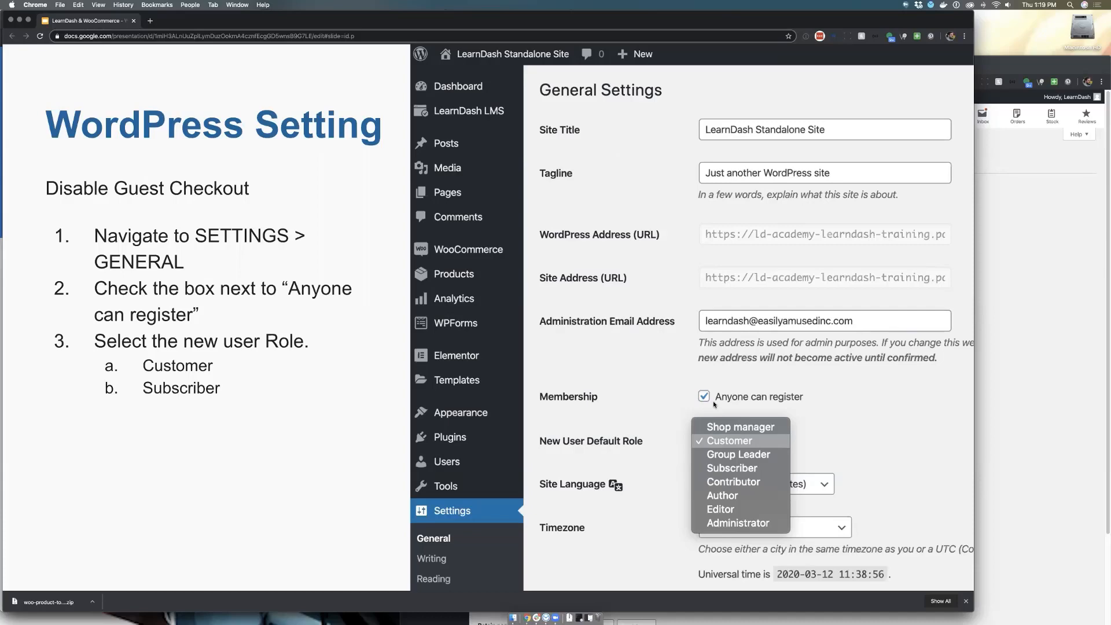
Examine the New User Default Role choices in WordPress General Settings and advance the presentation to the Extend User Registration slide
{"action": "left_click", "coordinate": [1007, 222]}
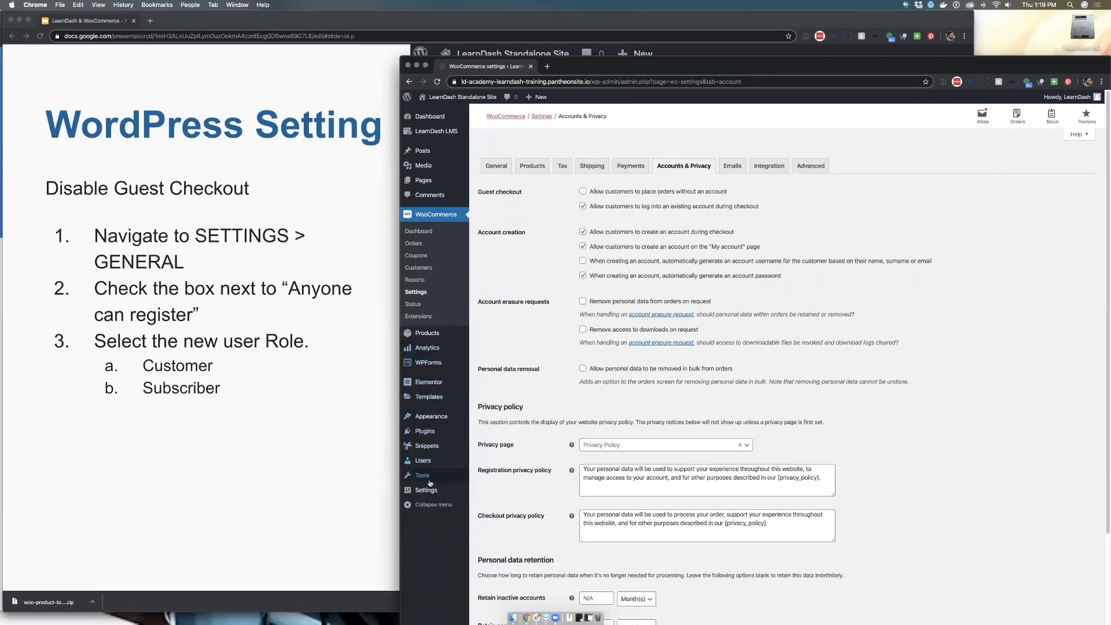
{"action": "mouse_move", "coordinate": [430, 490]}
{"action": "left_click", "coordinate": [485, 492]}
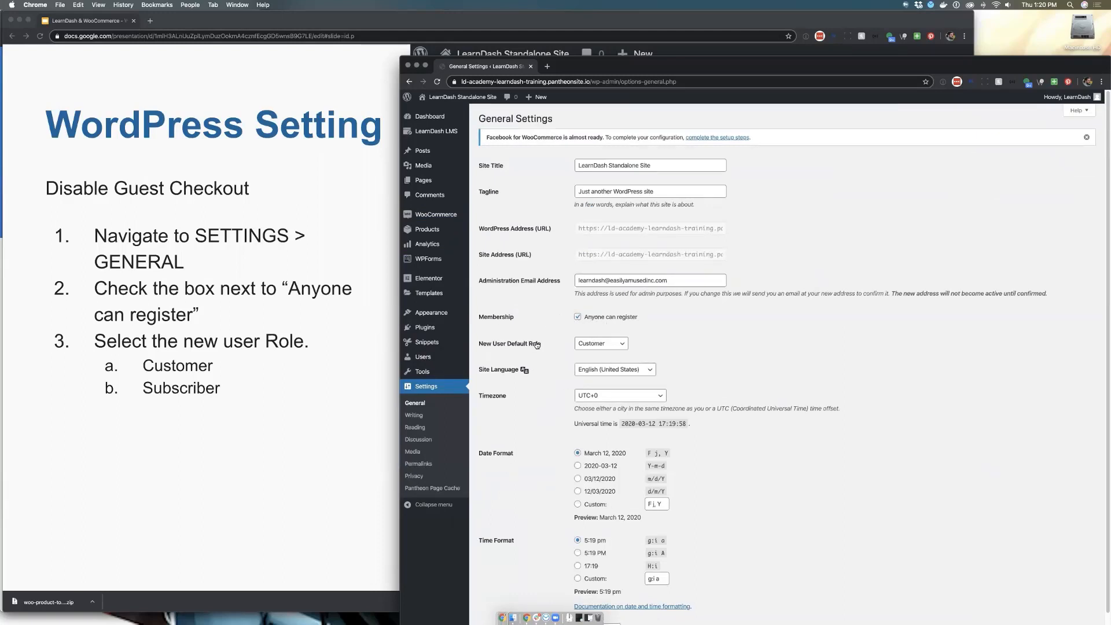
{"action": "left_click", "coordinate": [620, 344]}
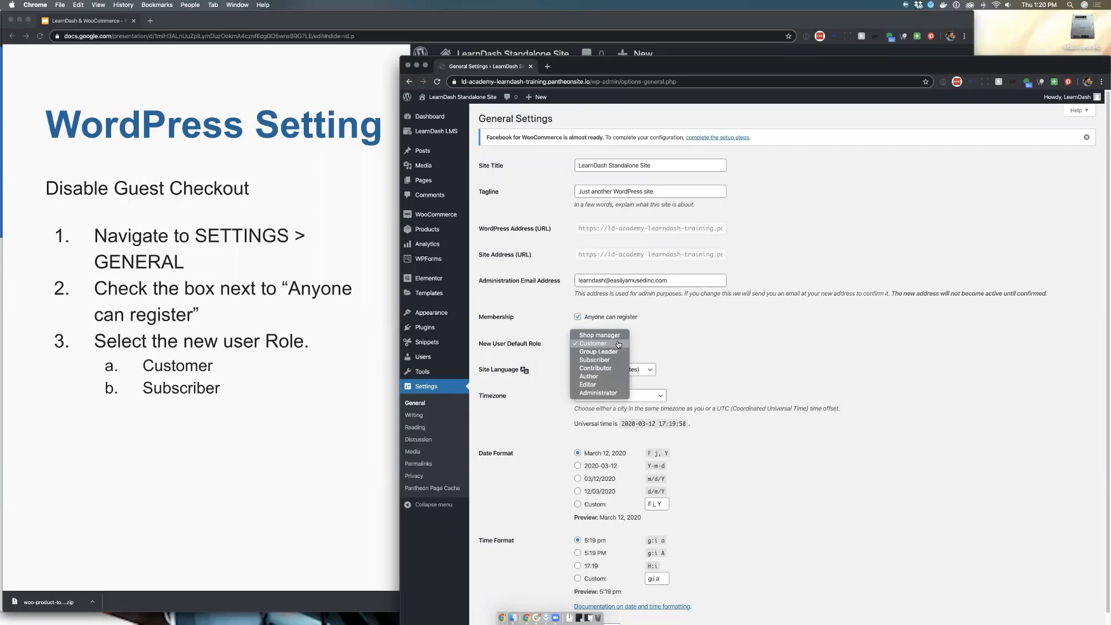
{"action": "left_click", "coordinate": [641, 341]}
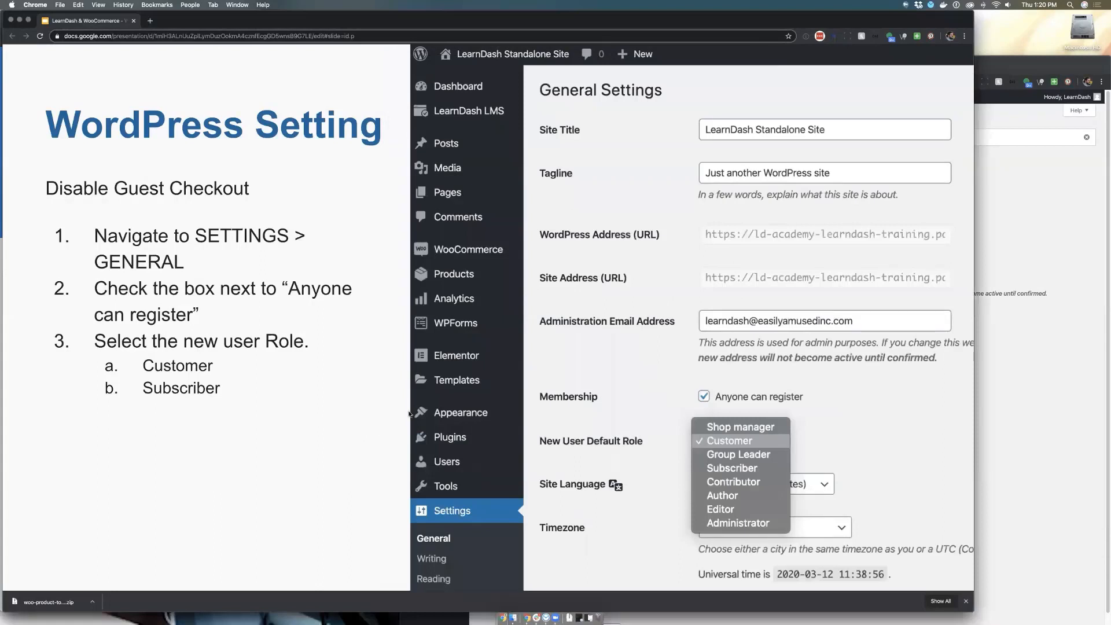
{"action": "key", "text": "Right"}
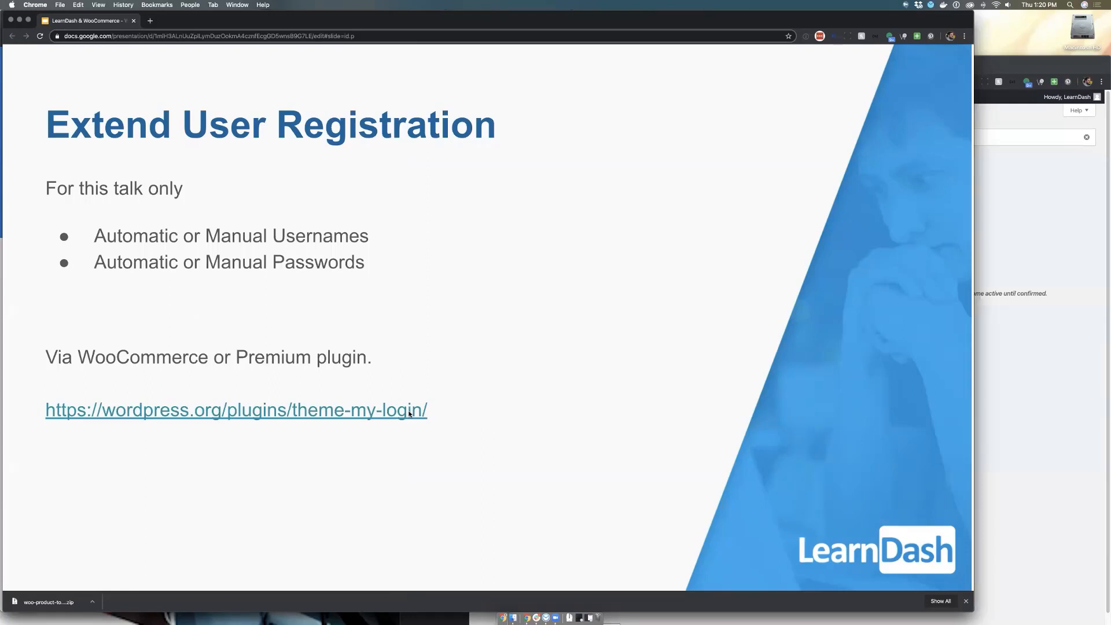
Disable automatic account password generation in WooCommerce's Accounts & Privacy settings and save the changes
{"action": "left_click", "coordinate": [1022, 240]}
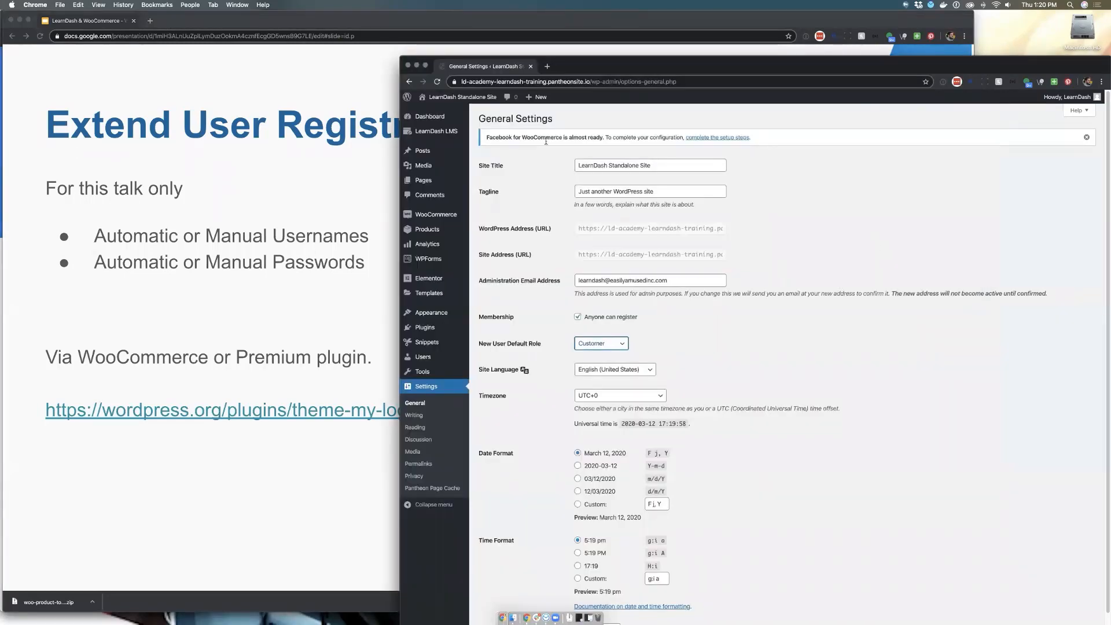
{"action": "left_click", "coordinate": [408, 84]}
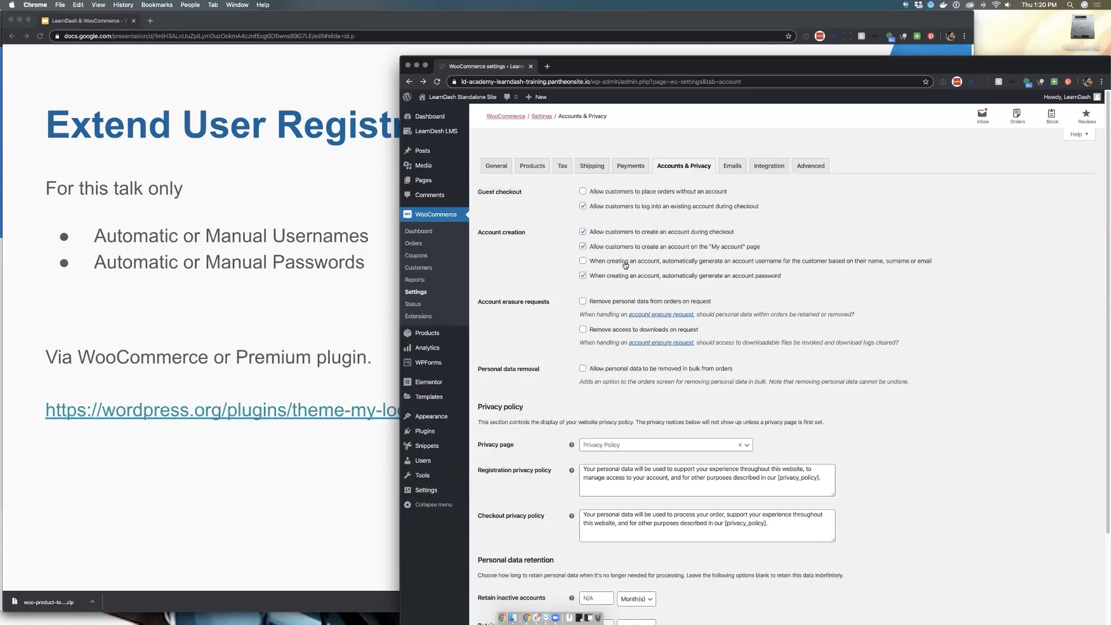
{"action": "left_click", "coordinate": [583, 275]}
{"action": "scroll", "coordinate": [729, 301], "scroll_direction": "down", "scroll_amount": 5}
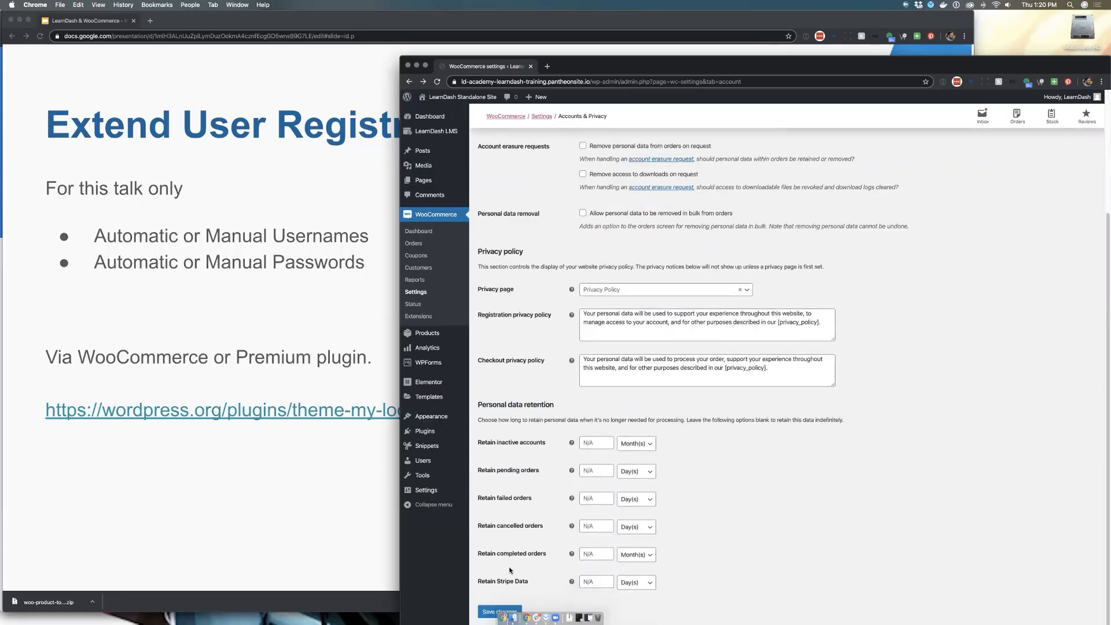
{"action": "left_click", "coordinate": [499, 612]}
Bring up the incognito storefront window and reload its checkout page to check the account fields
{"action": "left_click_drag", "start_coordinate": [319, 20], "coordinate": [404, 20]}
{"action": "left_click", "coordinate": [61, 117]}
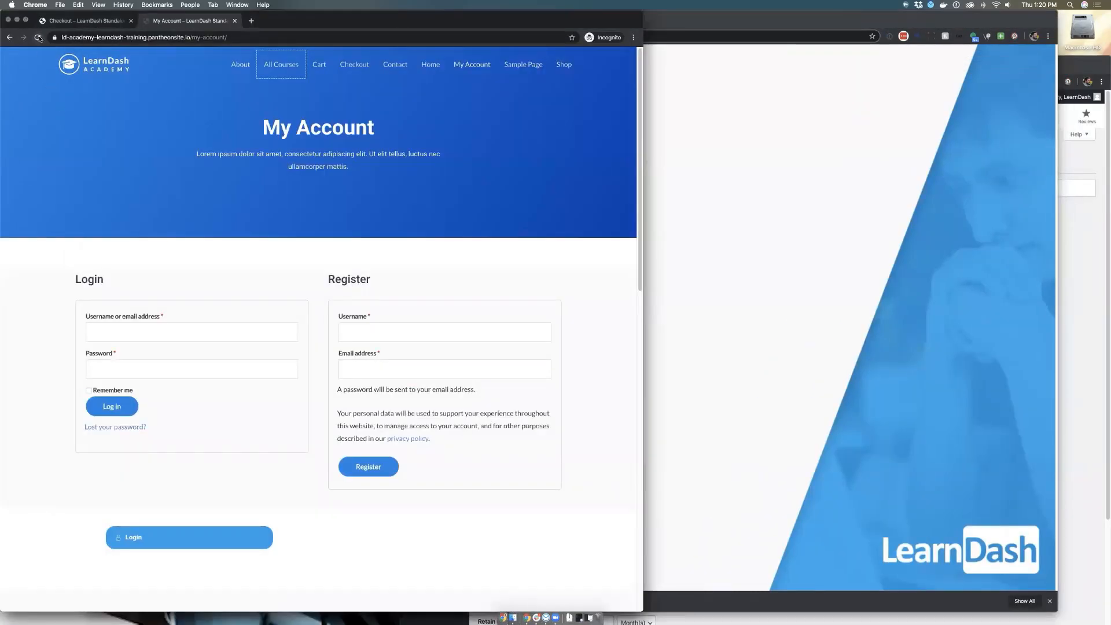
{"action": "left_click", "coordinate": [80, 23]}
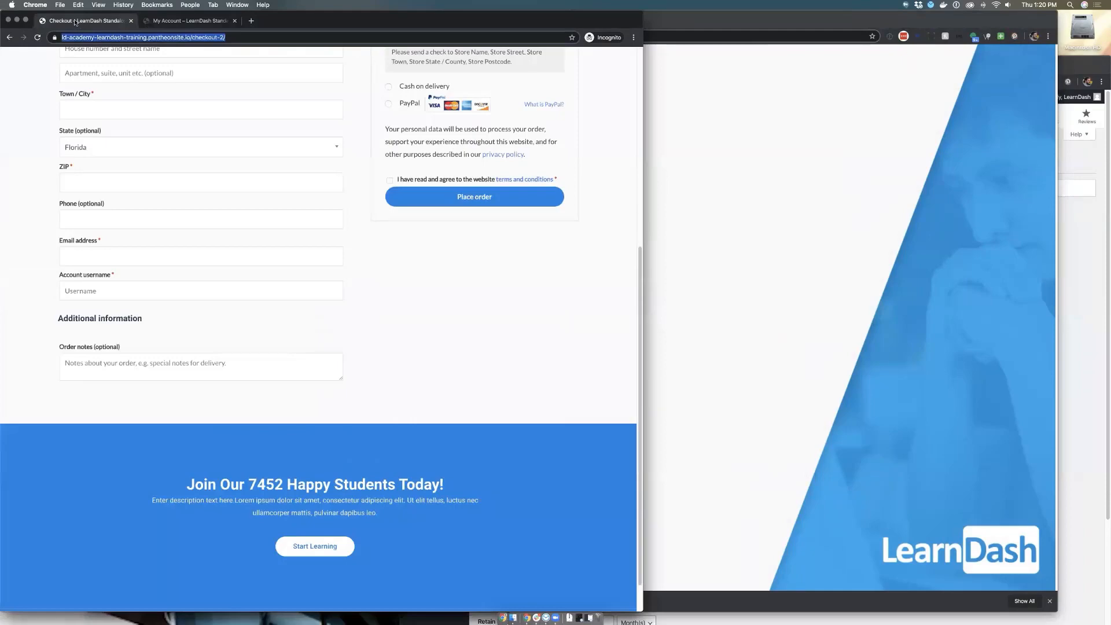
{"action": "scroll", "coordinate": [204, 113], "scroll_direction": "up", "scroll_amount": 5}
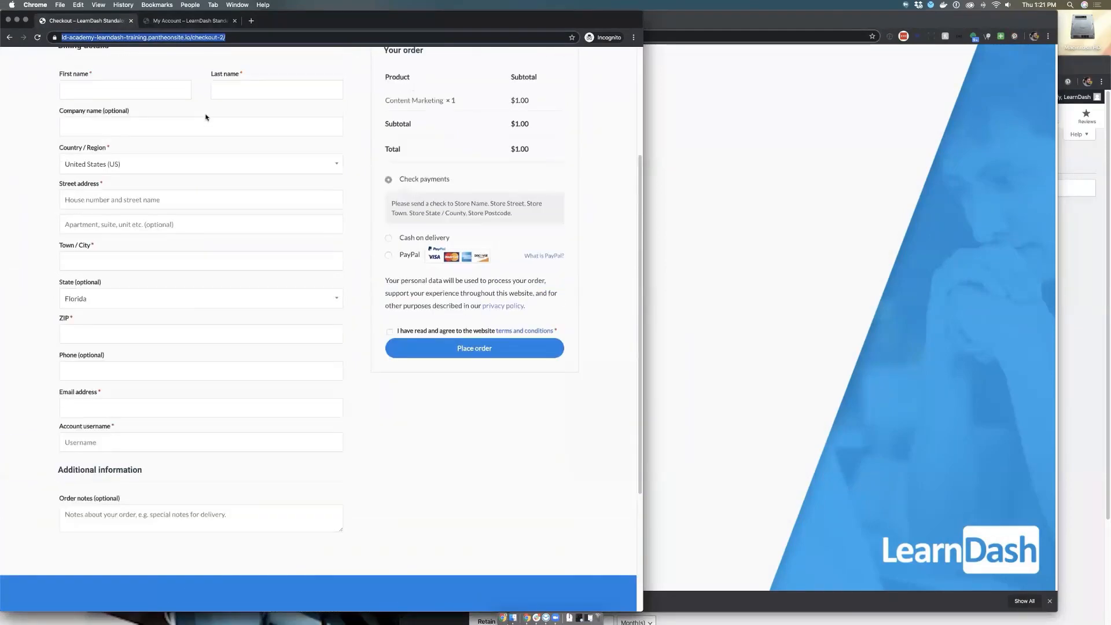
{"action": "scroll", "coordinate": [207, 117], "scroll_direction": "up", "scroll_amount": 2}
{"action": "scroll", "coordinate": [206, 114], "scroll_direction": "down", "scroll_amount": 4}
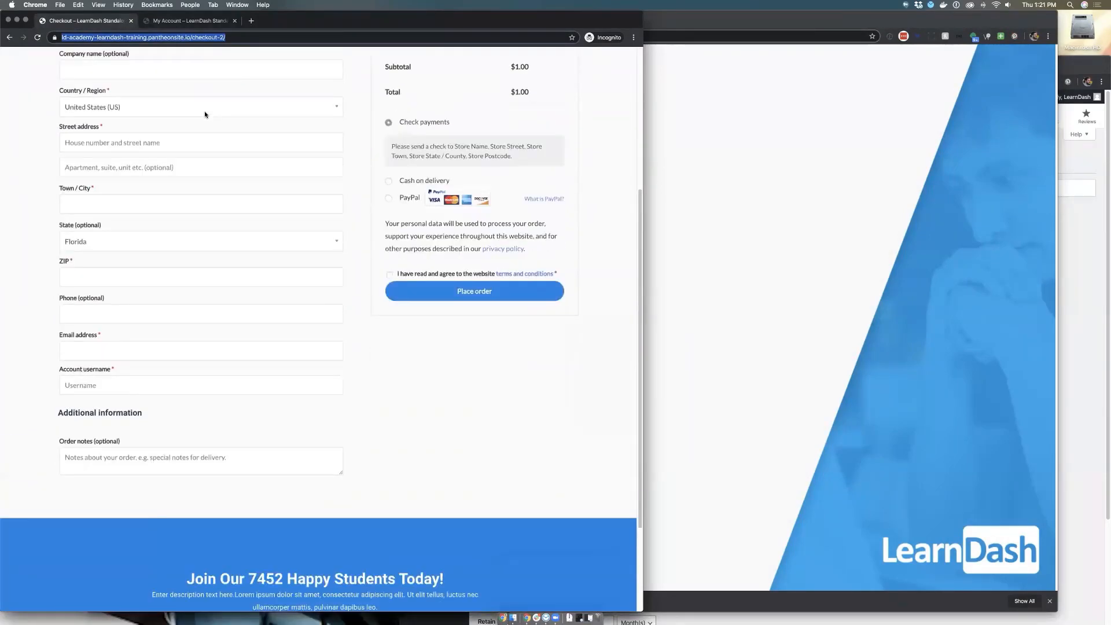
{"action": "left_click", "coordinate": [36, 37]}
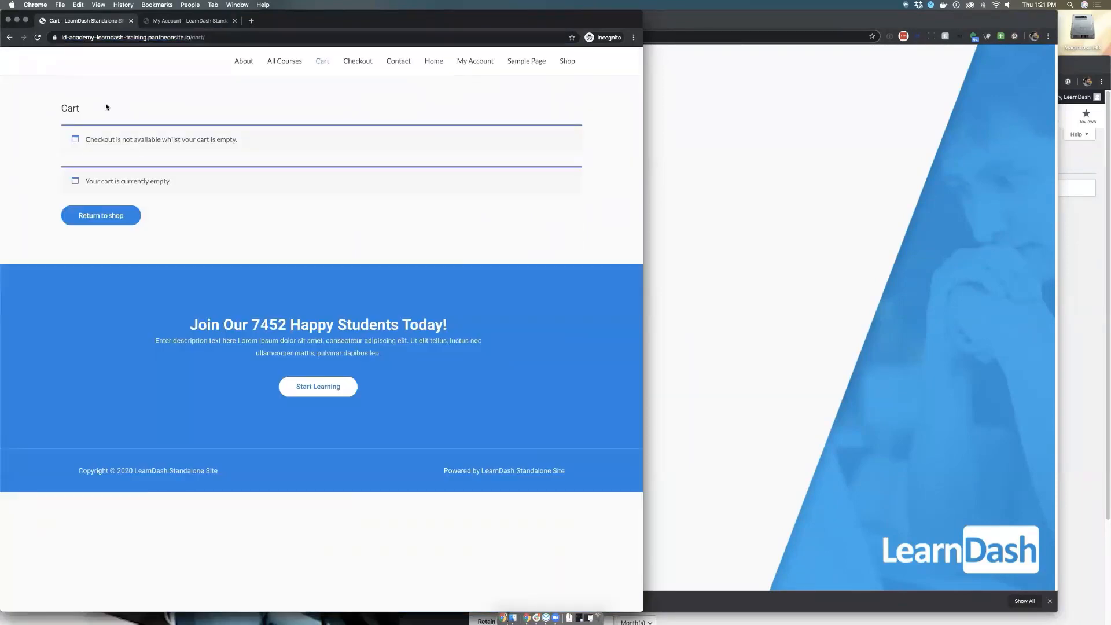
Add the Social Media Marketing product from the shop to the cart and proceed to checkout
{"action": "left_click", "coordinate": [562, 60]}
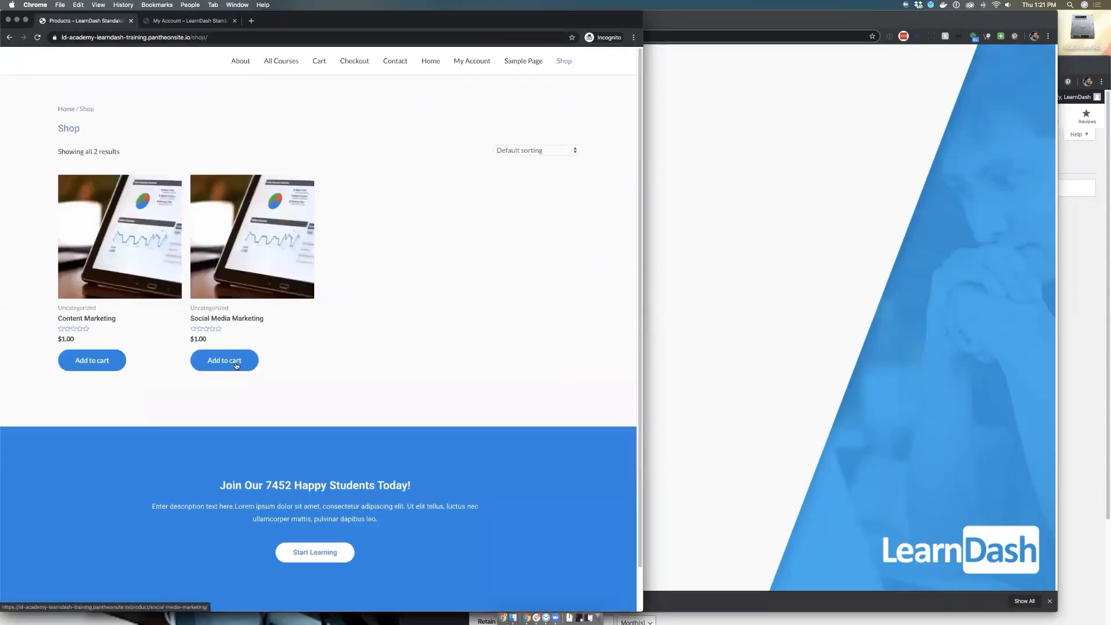
{"action": "left_click", "coordinate": [235, 368]}
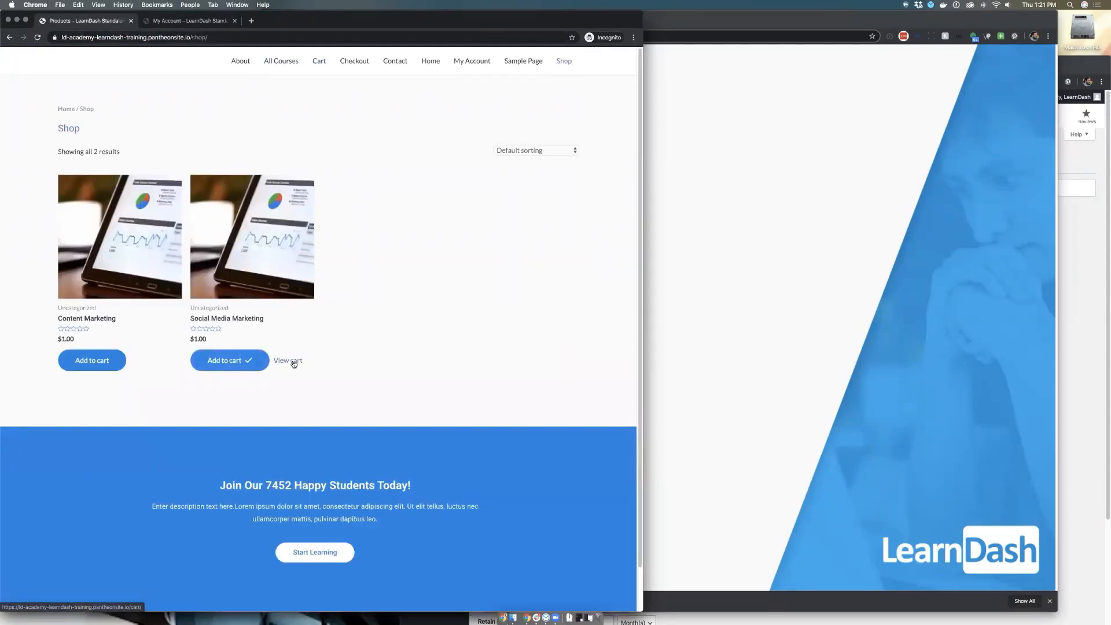
{"action": "left_click", "coordinate": [294, 363]}
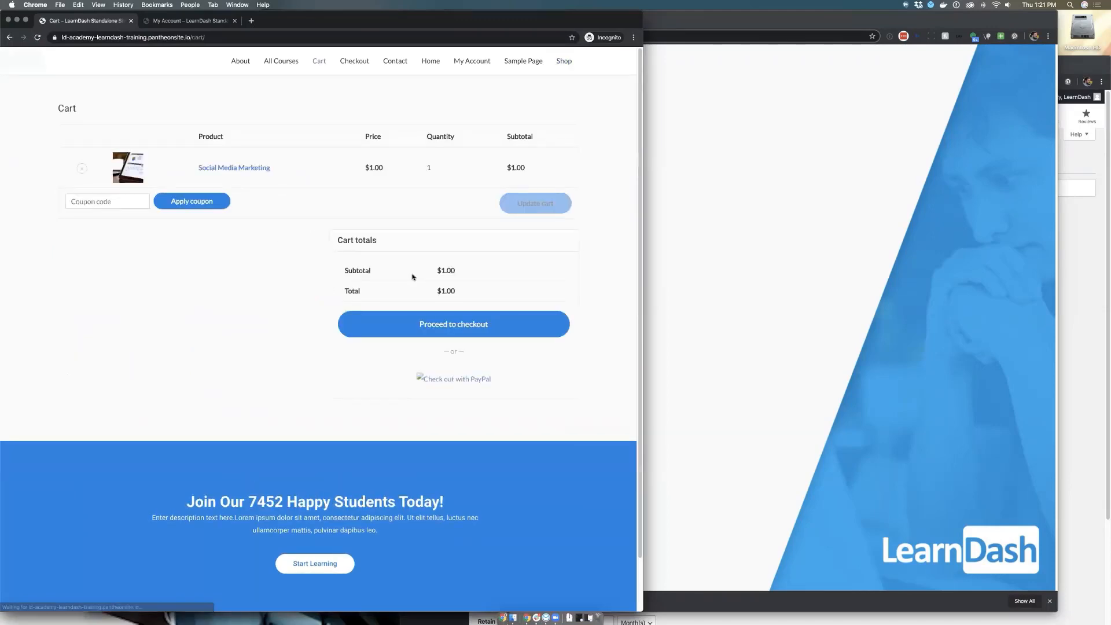
{"action": "left_click", "coordinate": [428, 330]}
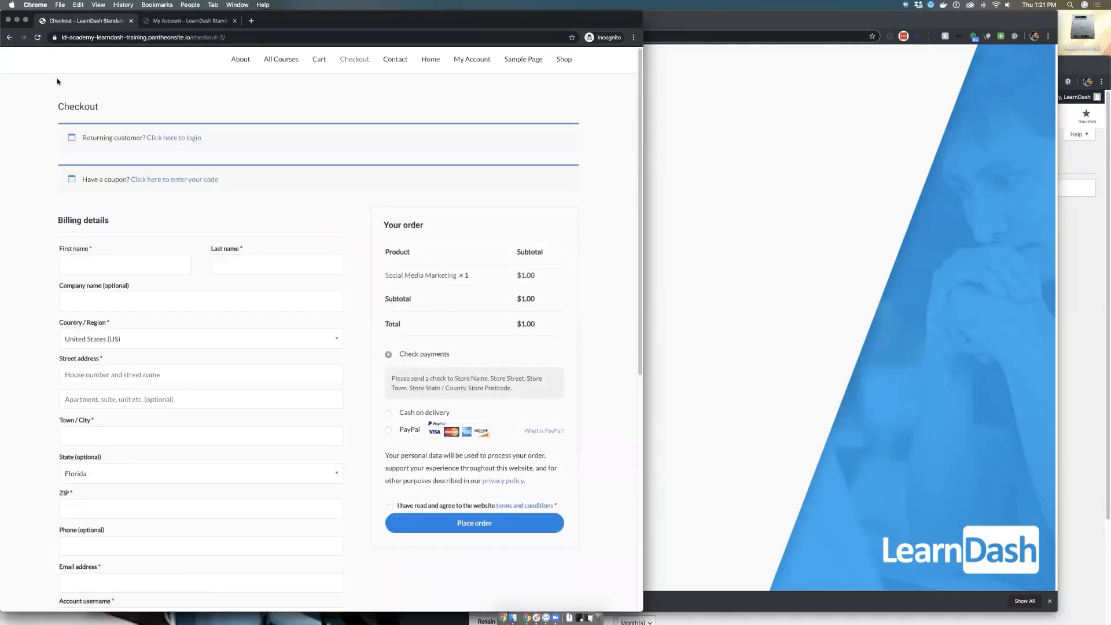
Reload the checkout page and examine the account username and password fields in the billing form
{"action": "scroll", "coordinate": [50, 72], "scroll_direction": "down", "scroll_amount": 2}
{"action": "scroll", "coordinate": [50, 72], "scroll_direction": "down", "scroll_amount": 1}
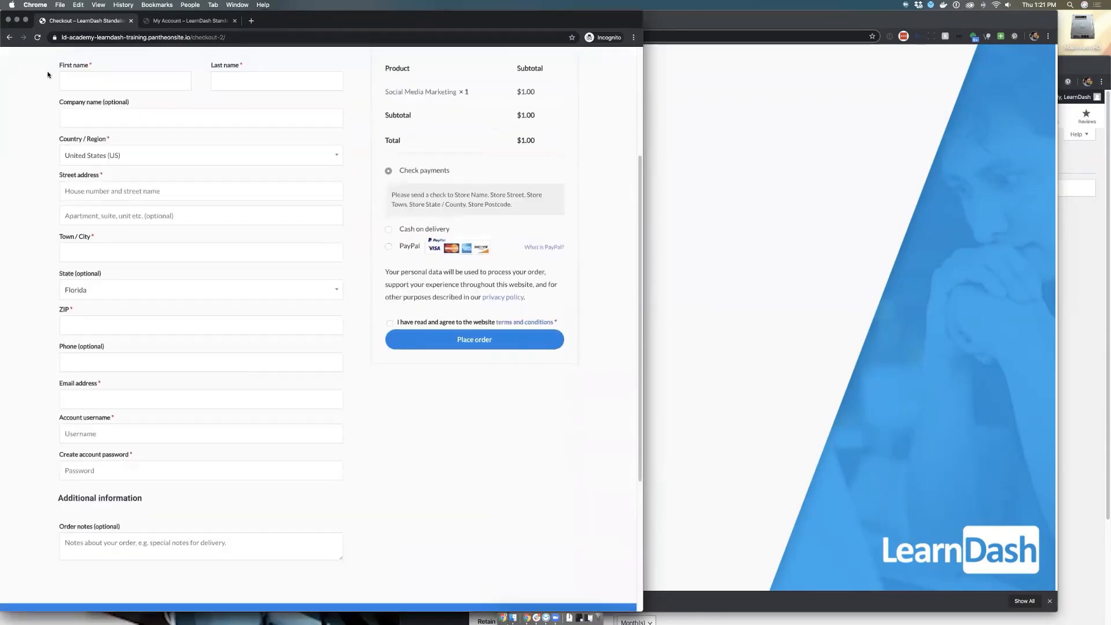
{"action": "left_click", "coordinate": [37, 37]}
{"action": "left_click", "coordinate": [96, 467]}
Save Accounts & Privacy with automatic username and password generation enabled, and reload the storefront checkout to compare its account fields
{"action": "left_click", "coordinate": [1084, 271]}
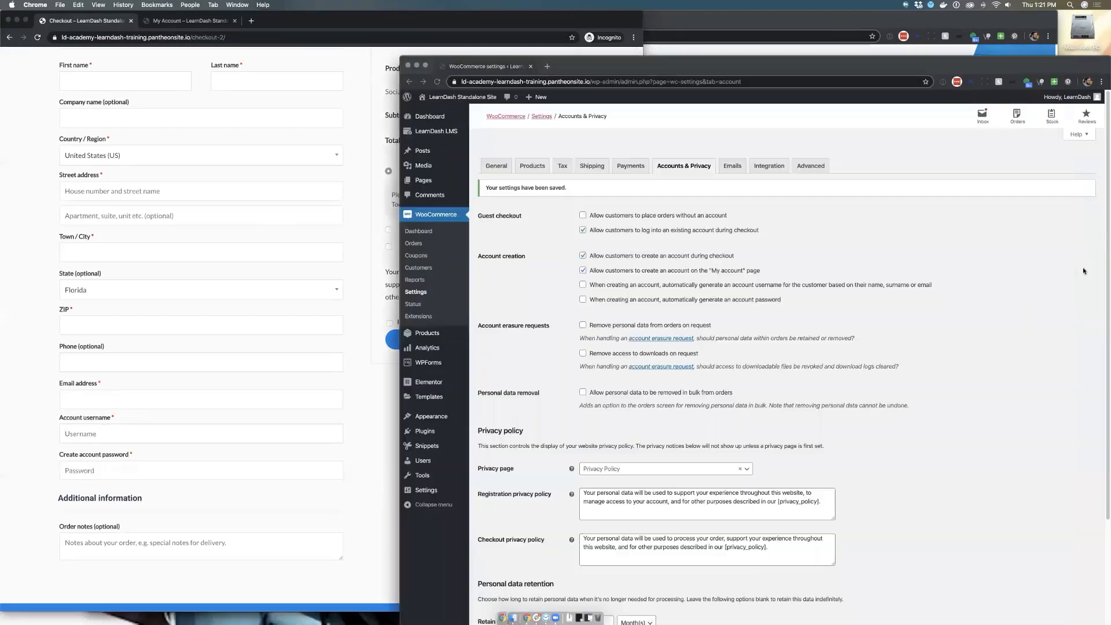
{"action": "left_click", "coordinate": [582, 299]}
{"action": "left_click", "coordinate": [583, 285]}
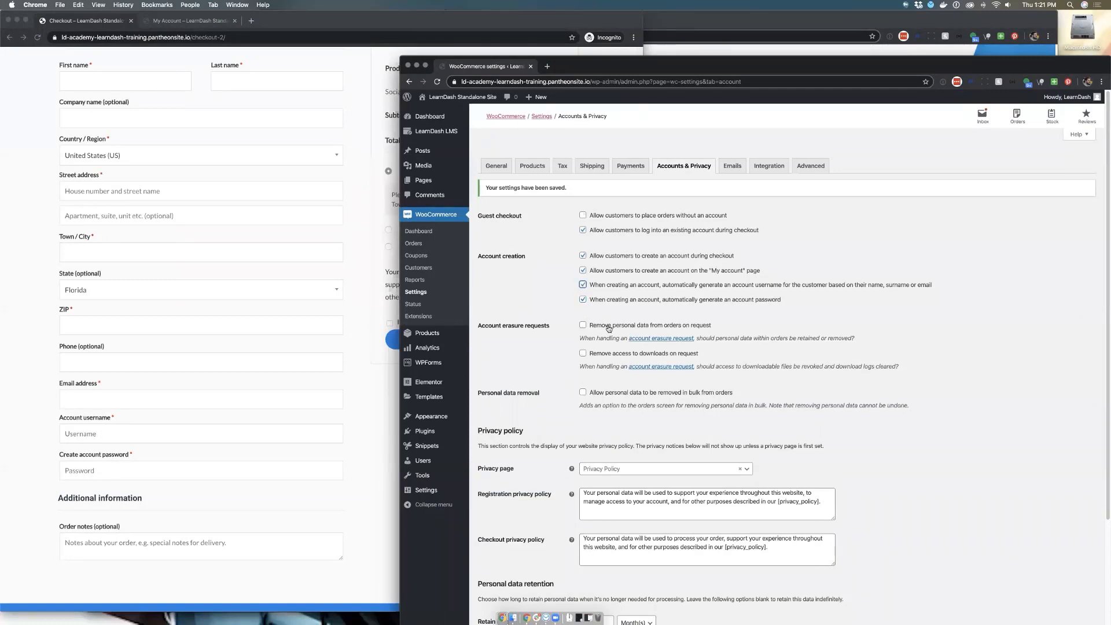
{"action": "scroll", "coordinate": [608, 329], "scroll_direction": "down", "scroll_amount": 5}
{"action": "left_click", "coordinate": [483, 606]}
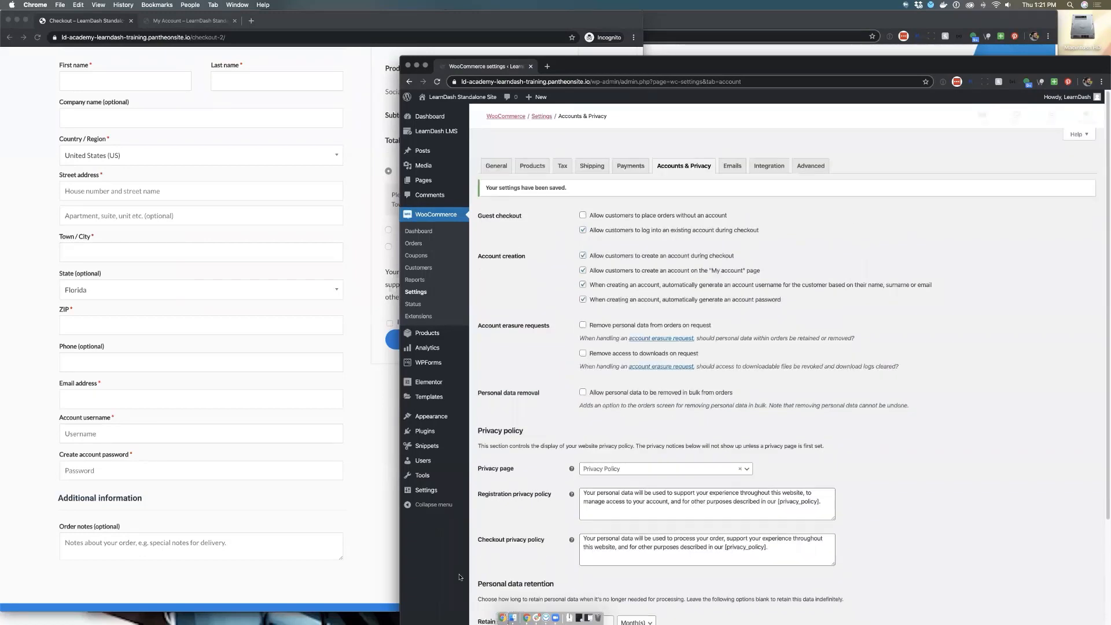
{"action": "left_click", "coordinate": [54, 439]}
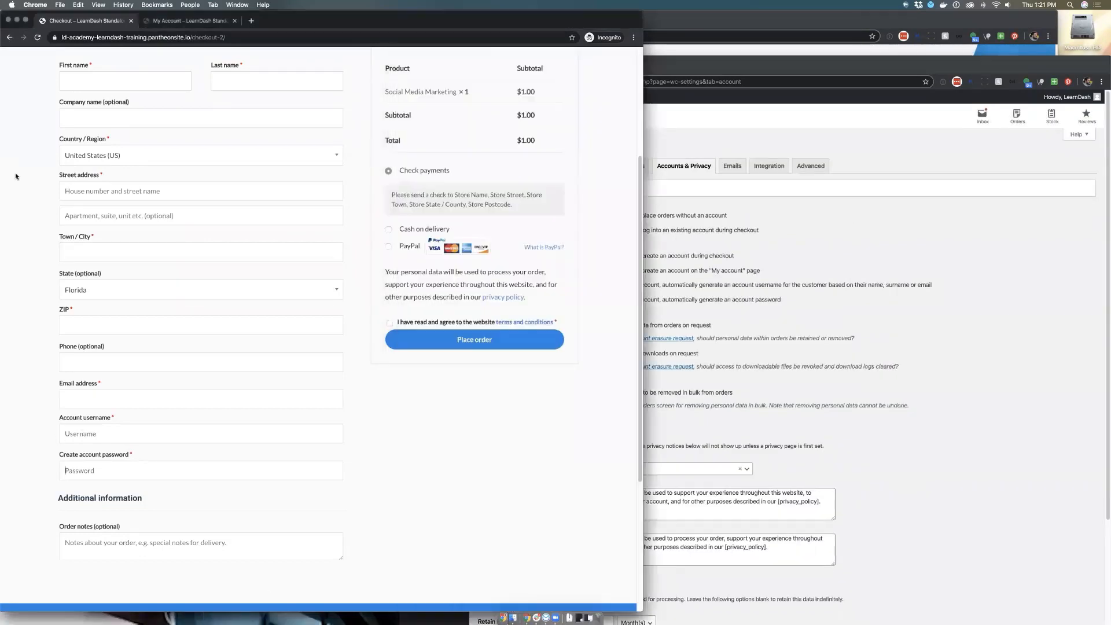
{"action": "left_click", "coordinate": [38, 38]}
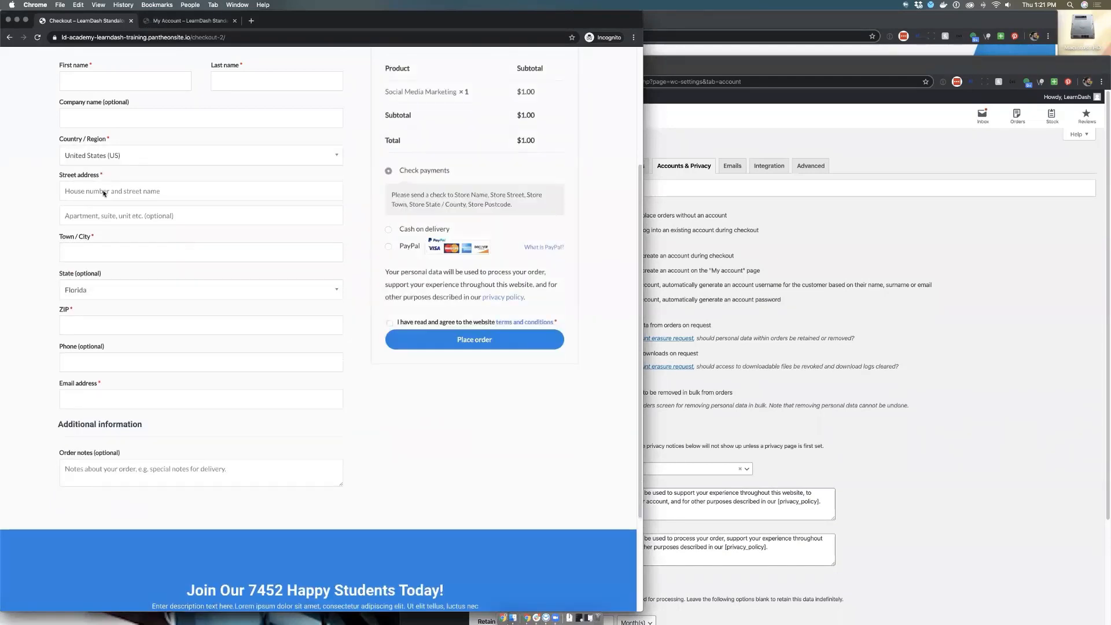
Disable automatic generation of both account usernames and passwords in Accounts & Privacy and save the changes
{"action": "left_click", "coordinate": [1039, 359]}
{"action": "left_click", "coordinate": [583, 300]}
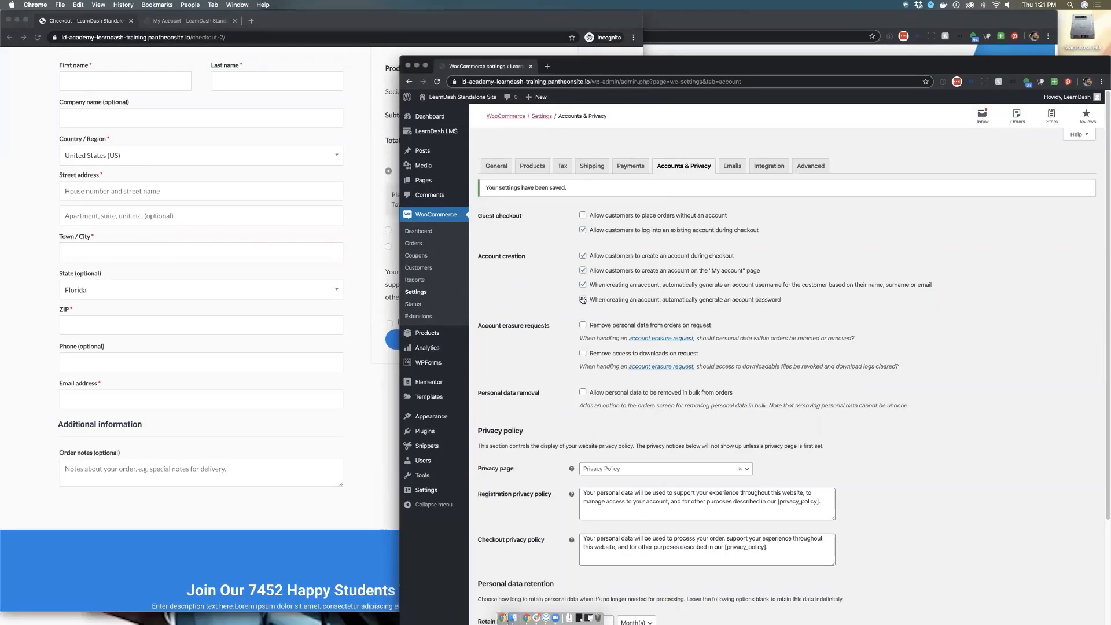
{"action": "left_click", "coordinate": [583, 284]}
{"action": "scroll", "coordinate": [596, 415], "scroll_direction": "down", "scroll_amount": 5}
{"action": "left_click", "coordinate": [491, 610]}
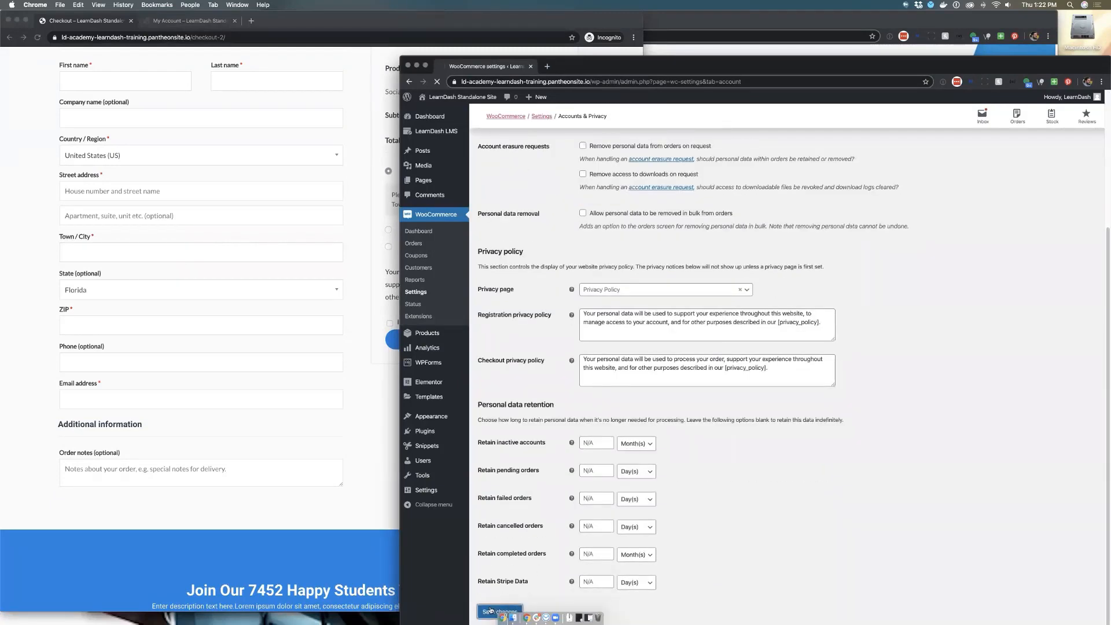
Return to the Extend User Registration slide and move the presentation window back so the admin window remains reachable beside it
{"action": "left_click", "coordinate": [780, 27]}
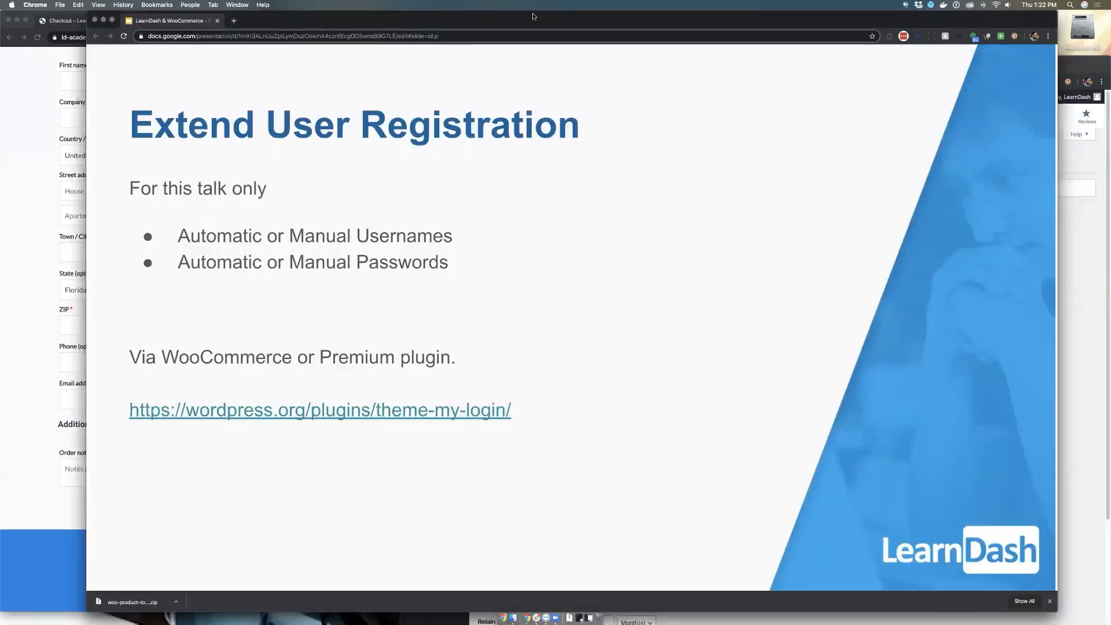
{"action": "left_click_drag", "start_coordinate": [535, 17], "coordinate": [451, 18]}
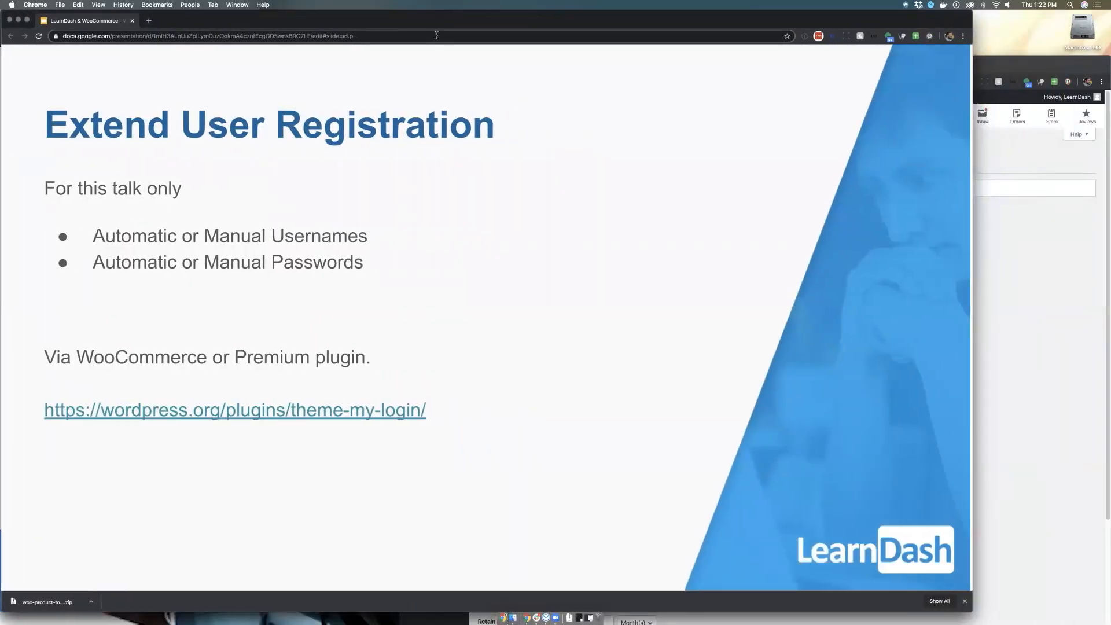
Advance to the Adjusting your Product slide, and show the list of all products in the admin window beside it
{"action": "key", "text": "Right"}
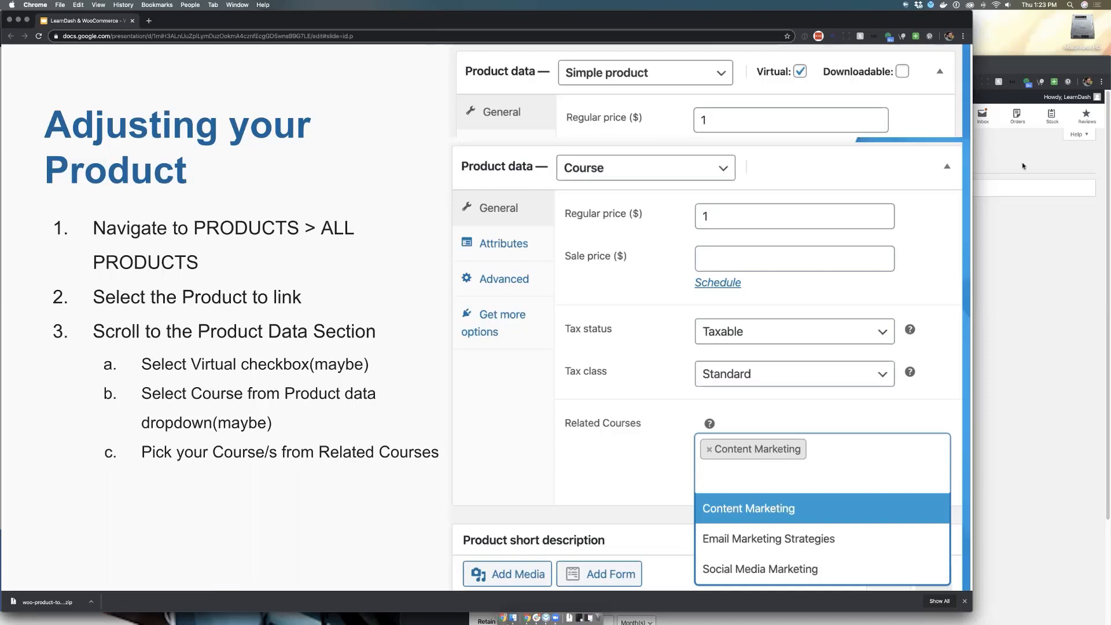
{"action": "left_click", "coordinate": [1027, 204]}
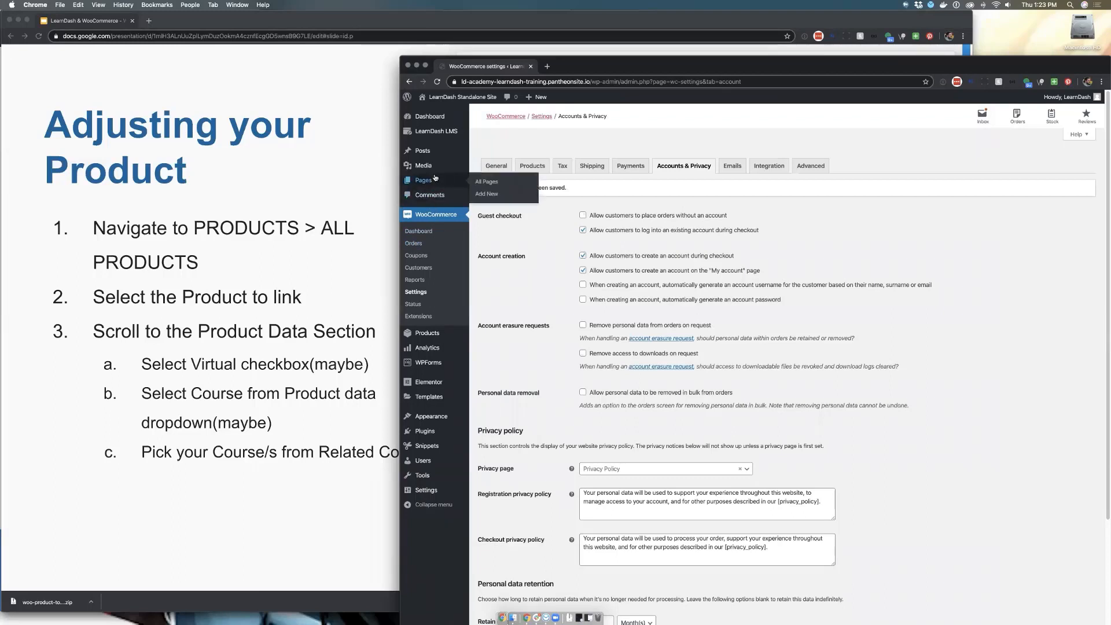
{"action": "mouse_move", "coordinate": [423, 340]}
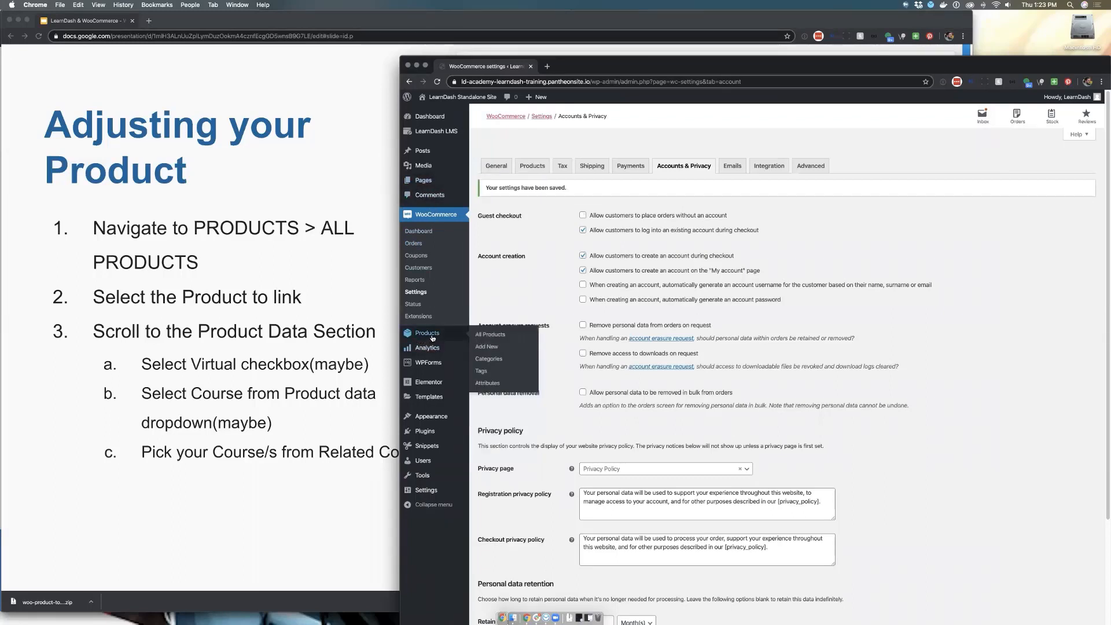
{"action": "left_click", "coordinate": [486, 335]}
{"action": "left_click_drag", "start_coordinate": [701, 72], "coordinate": [683, 12]}
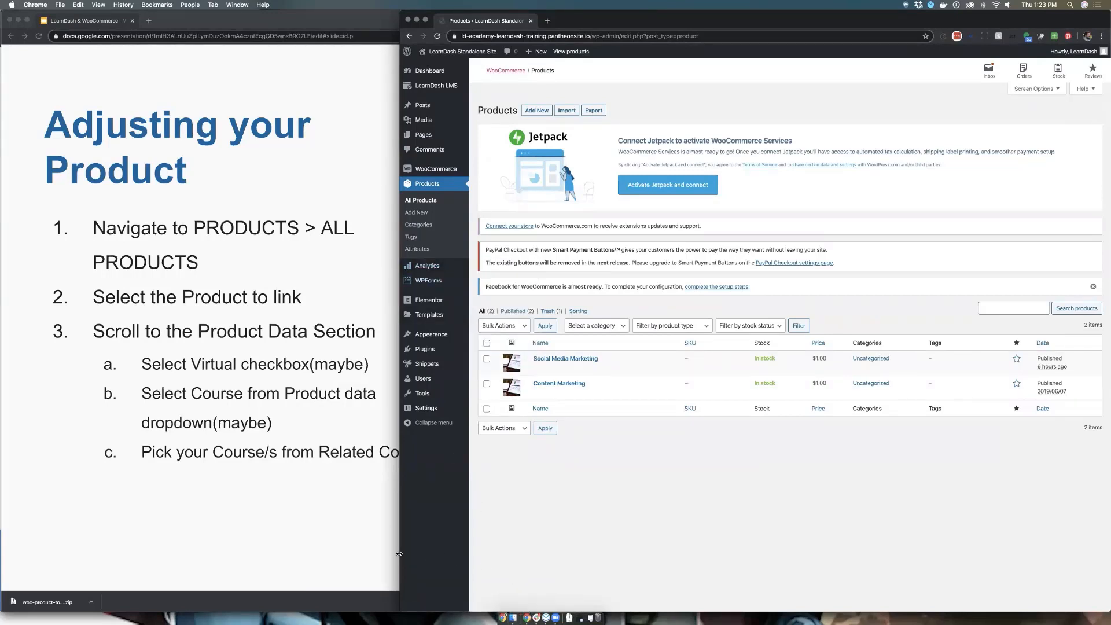
{"action": "left_click_drag", "start_coordinate": [400, 554], "coordinate": [479, 554]}
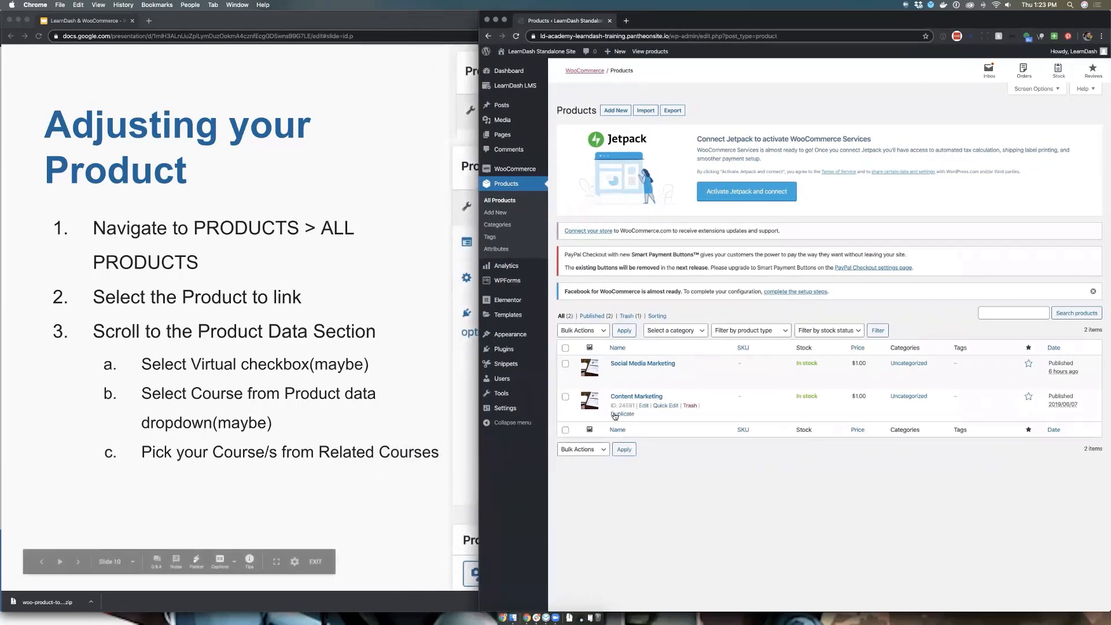
Open the Content Marketing product for editing
{"action": "left_click", "coordinate": [642, 407]}
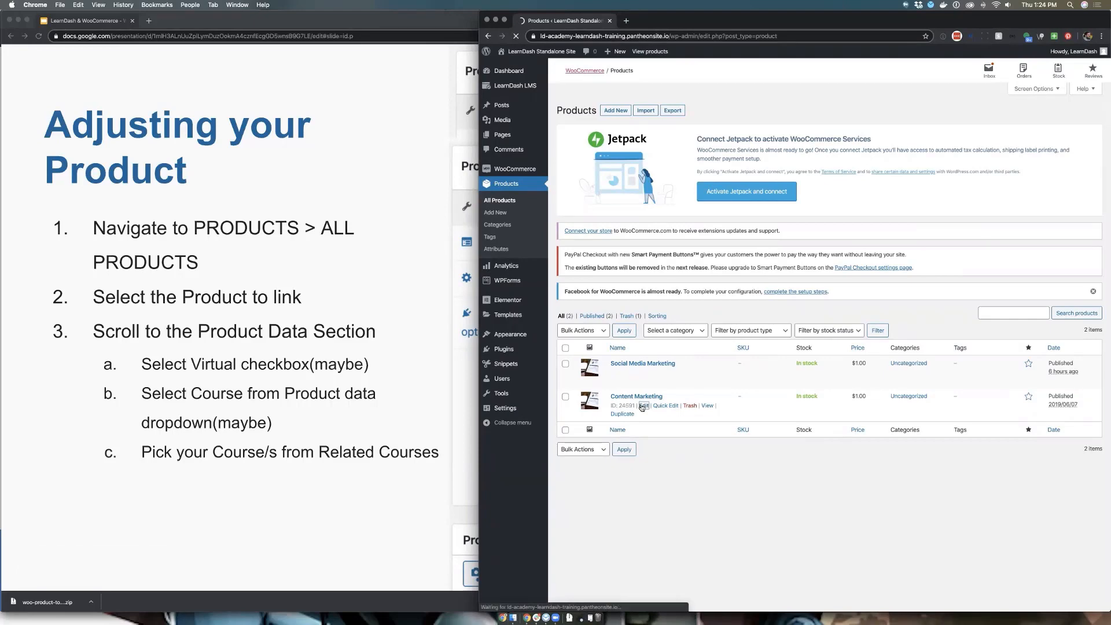
{"action": "left_click", "coordinate": [487, 37]}
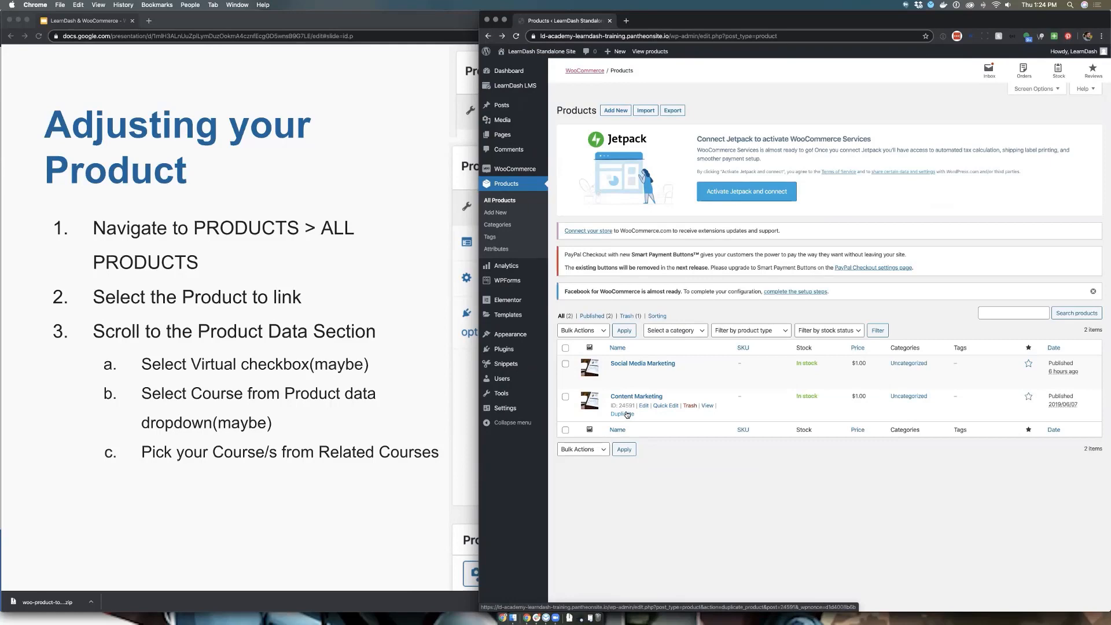
{"action": "left_click", "coordinate": [624, 399]}
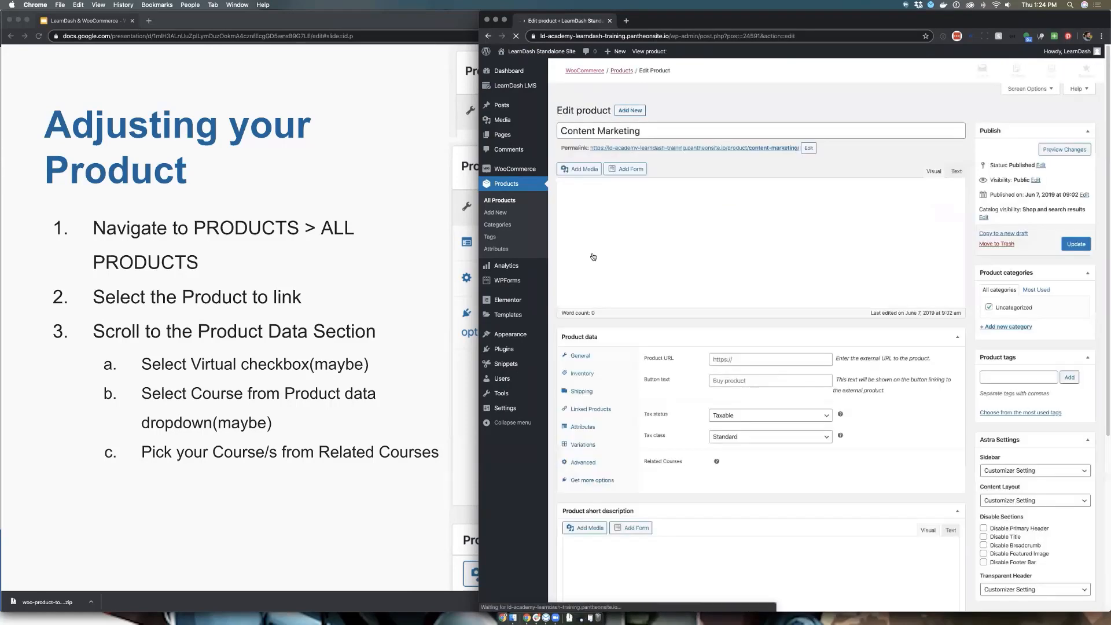
Open the LearnDash courses list in a separate window and arrange it side by side with the product editor
{"action": "mouse_move", "coordinate": [534, 88]}
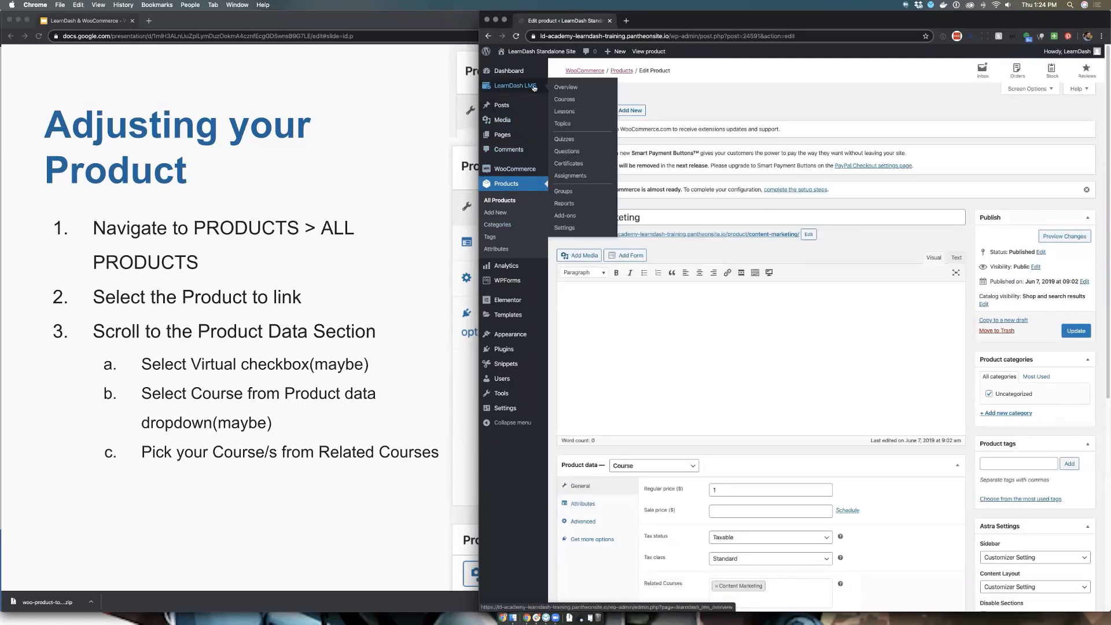
{"action": "left_click", "coordinate": [576, 99], "text": "super"}
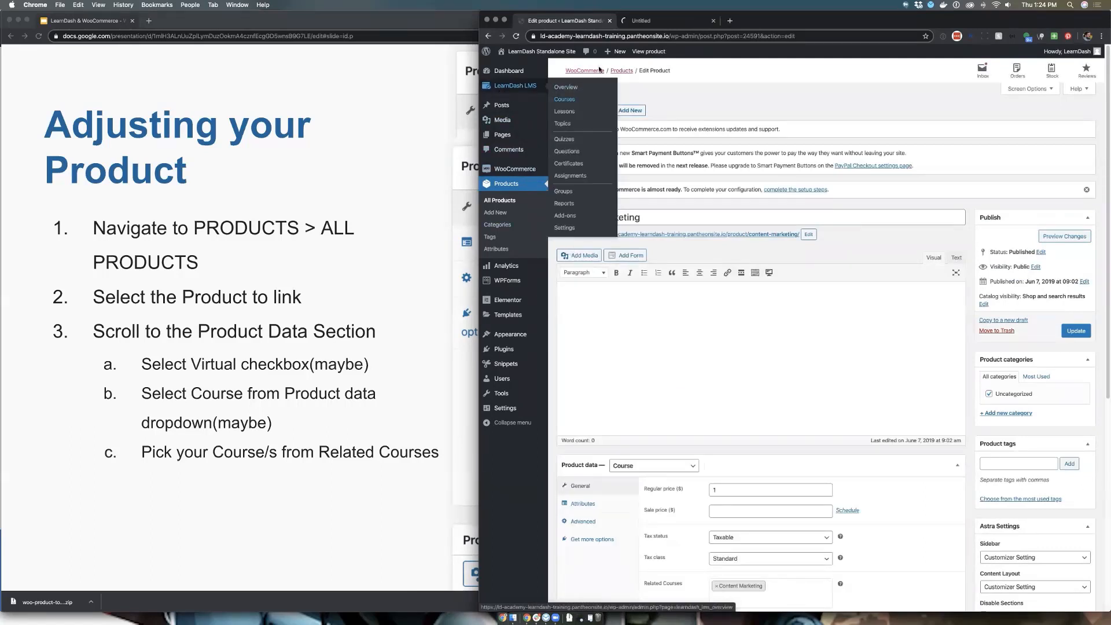
{"action": "left_click", "coordinate": [664, 21]}
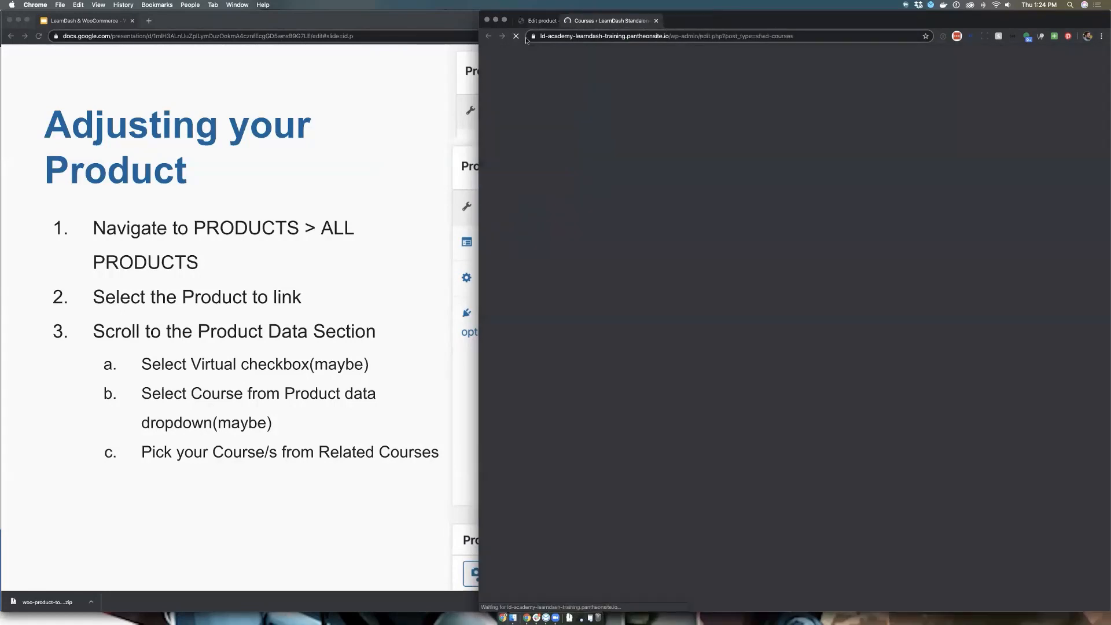
{"action": "left_click_drag", "start_coordinate": [663, 22], "coordinate": [191, 46]}
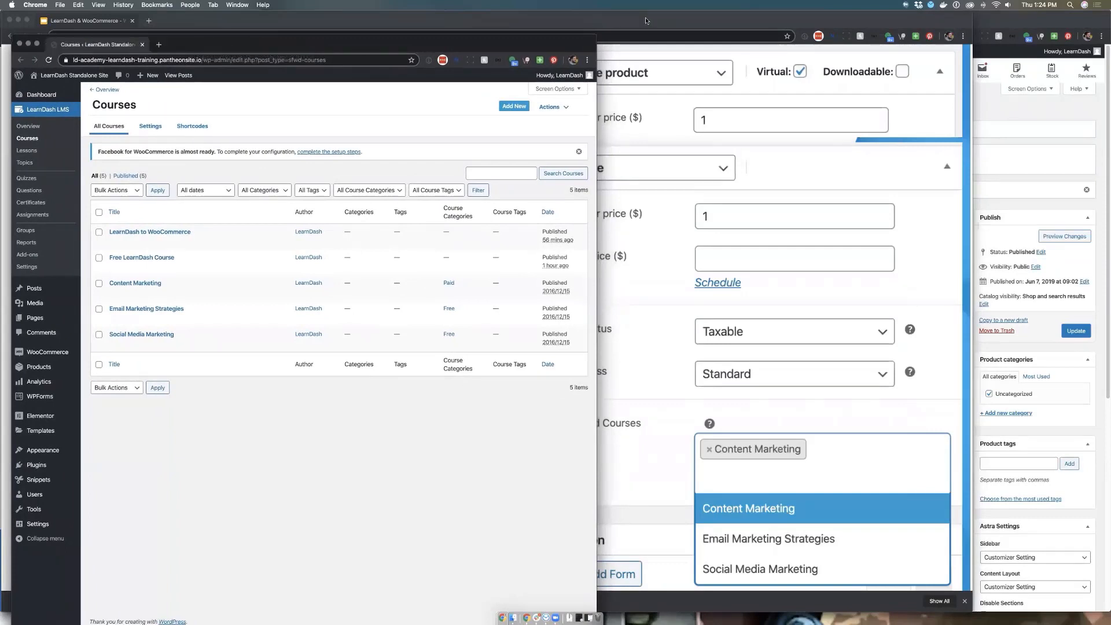
{"action": "left_click", "coordinate": [1029, 128]}
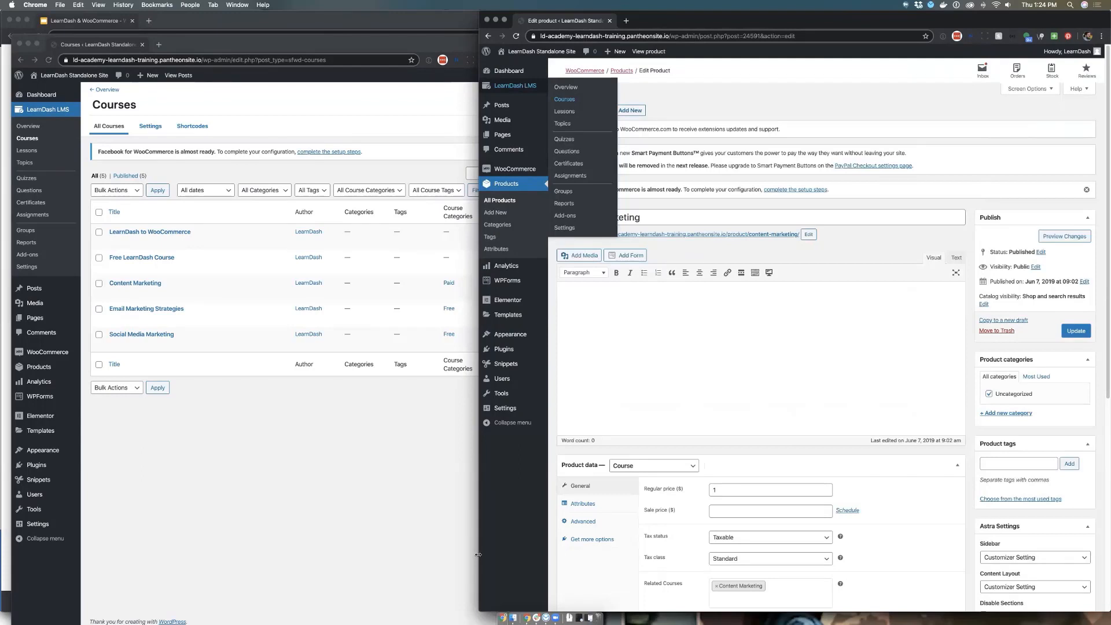
{"action": "left_click_drag", "start_coordinate": [504, 551], "coordinate": [569, 544]}
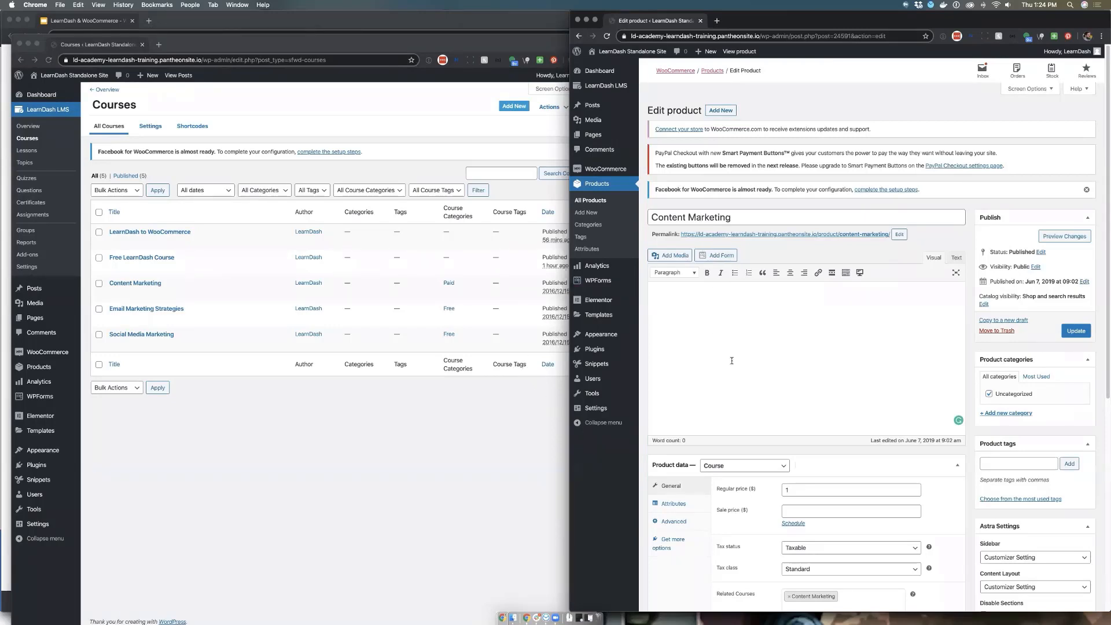
Keep the product type as Course, add Free LearnDash Course to the related courses, and update the Content Marketing product
{"action": "scroll", "coordinate": [731, 361], "scroll_direction": "down", "scroll_amount": 10}
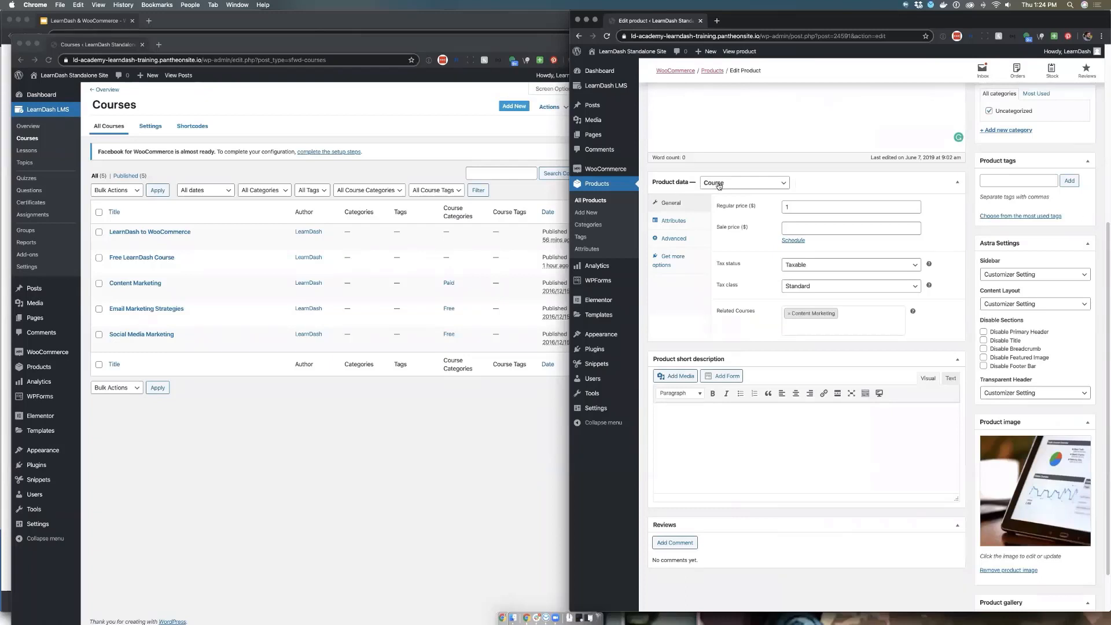
{"action": "left_click", "coordinate": [749, 184]}
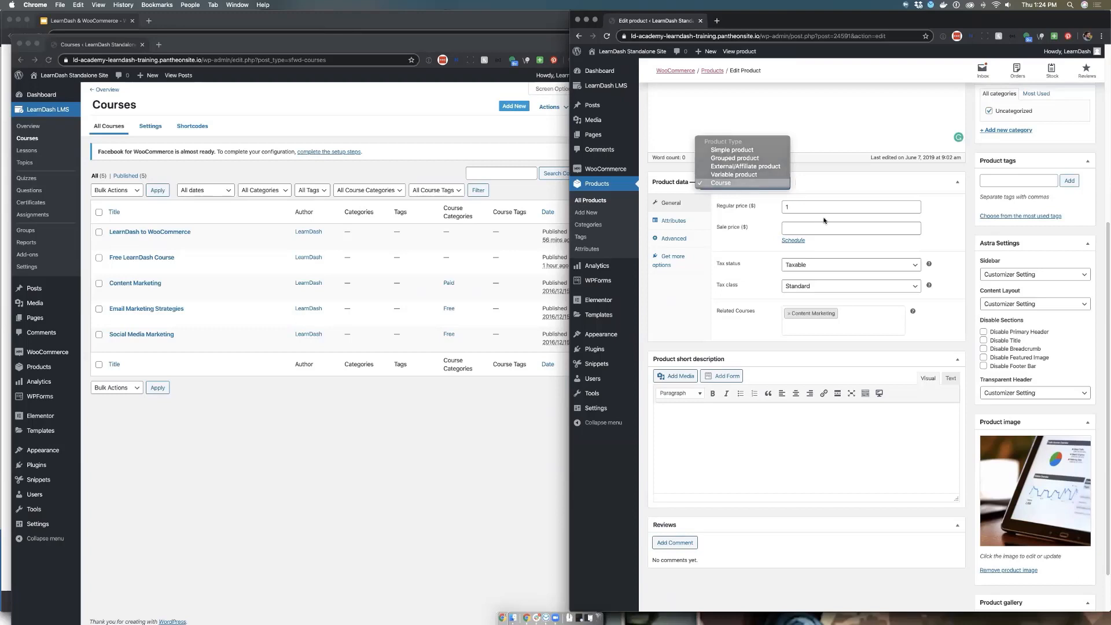
{"action": "left_click", "coordinate": [746, 185]}
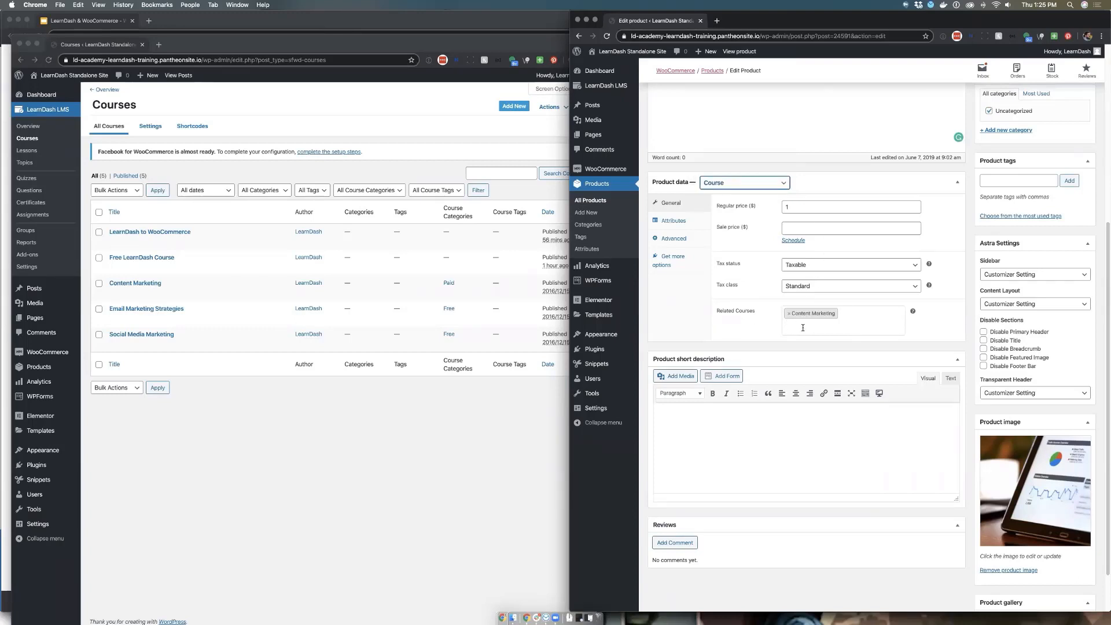
{"action": "left_click", "coordinate": [809, 324]}
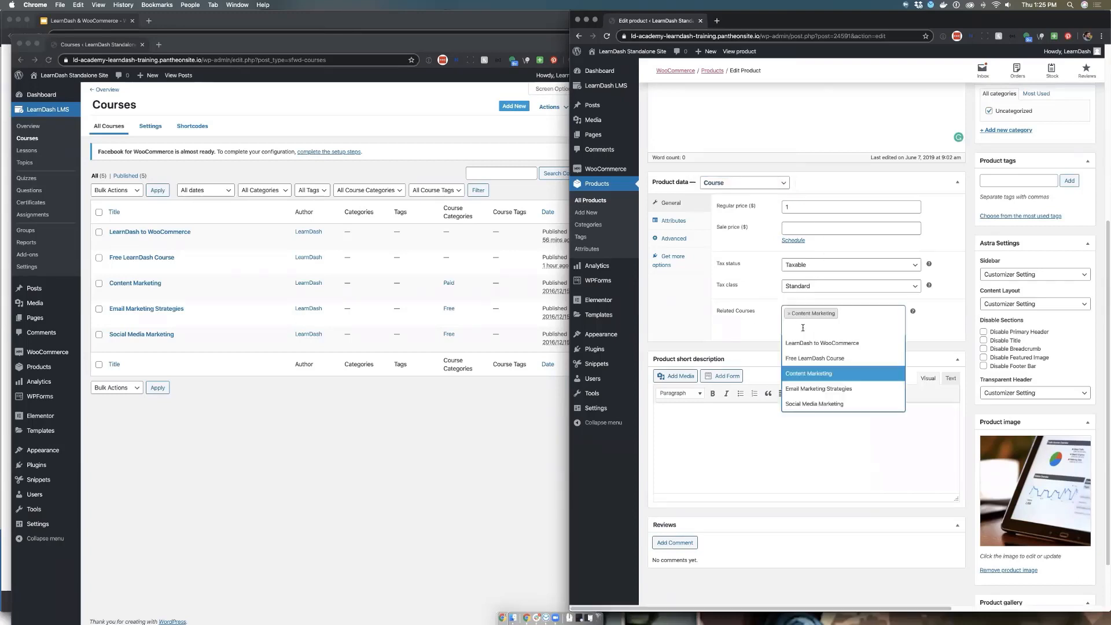
{"action": "left_click", "coordinate": [812, 360]}
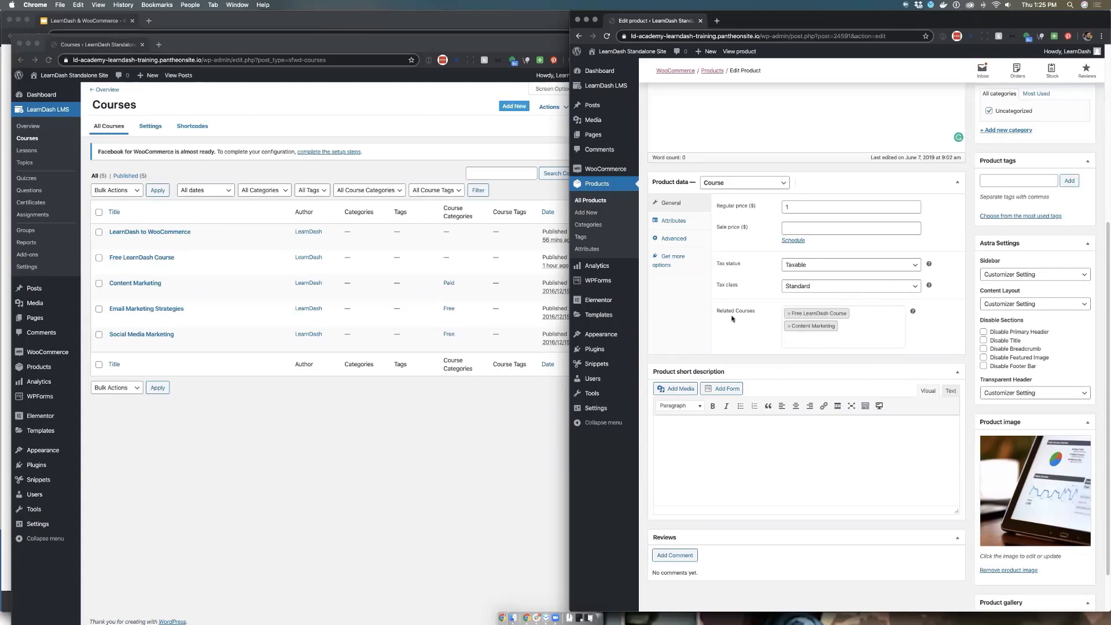
{"action": "scroll", "coordinate": [1106, 189], "scroll_direction": "up", "scroll_amount": 3}
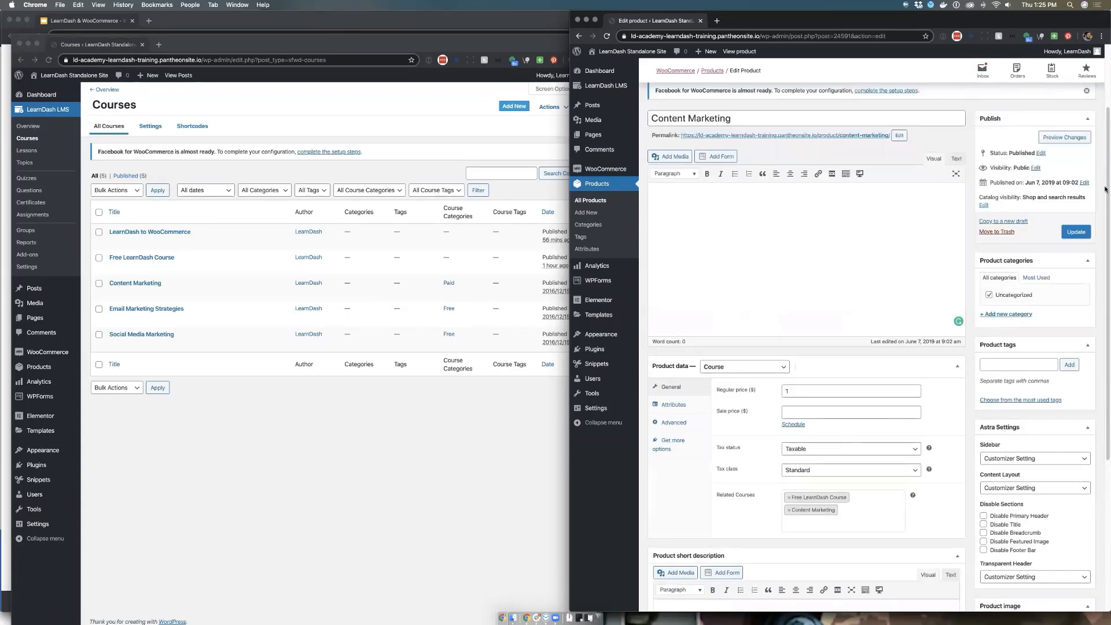
{"action": "left_click", "coordinate": [1076, 232]}
Bring the presentation window to the front and advance to the Adding a Purchase Note slide
{"action": "left_click", "coordinate": [423, 479]}
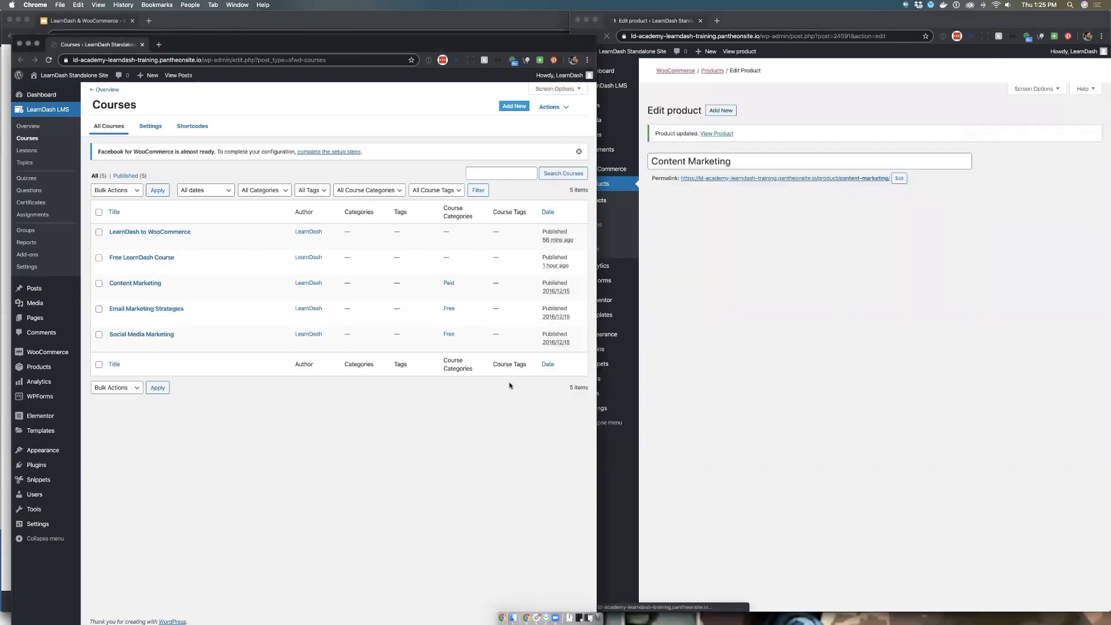
{"action": "key", "text": "super+Tab"}
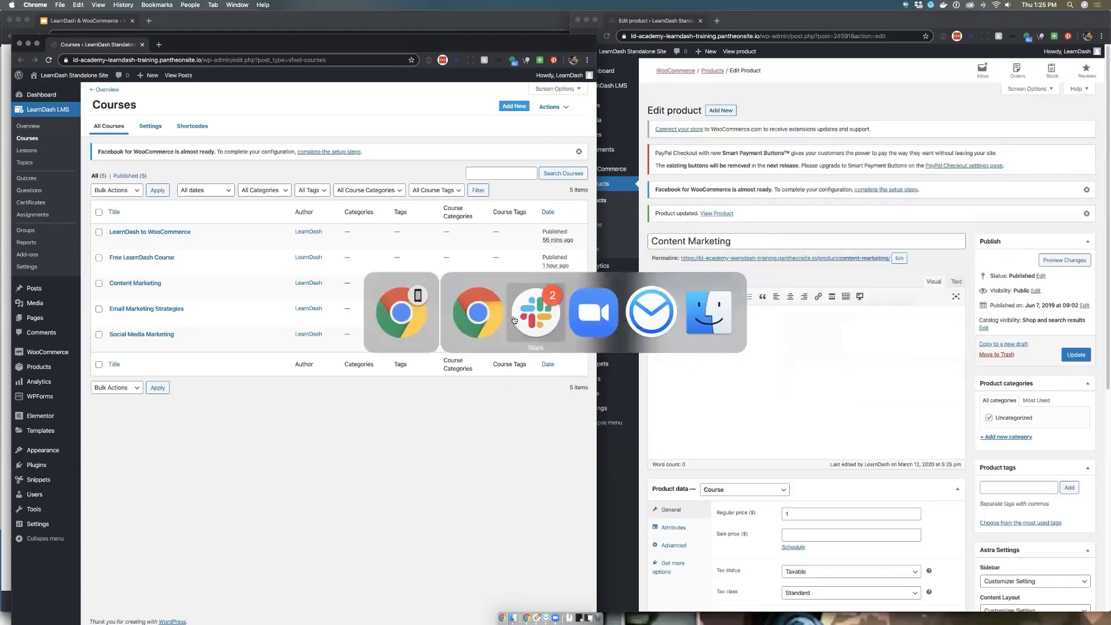
{"action": "left_click", "coordinate": [462, 22]}
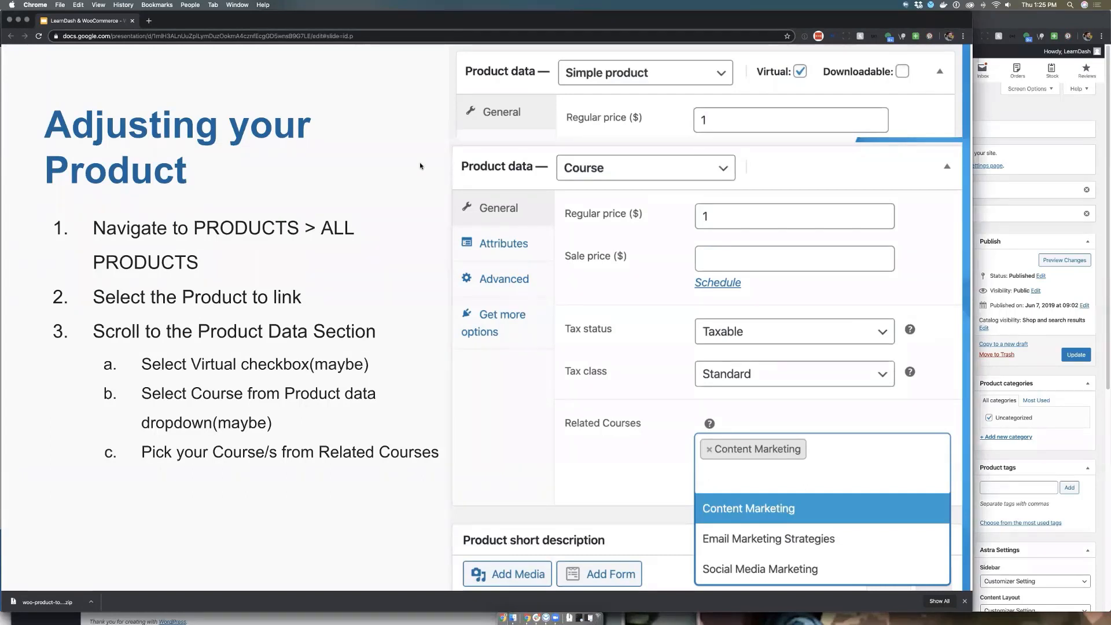
{"action": "key", "text": "Right"}
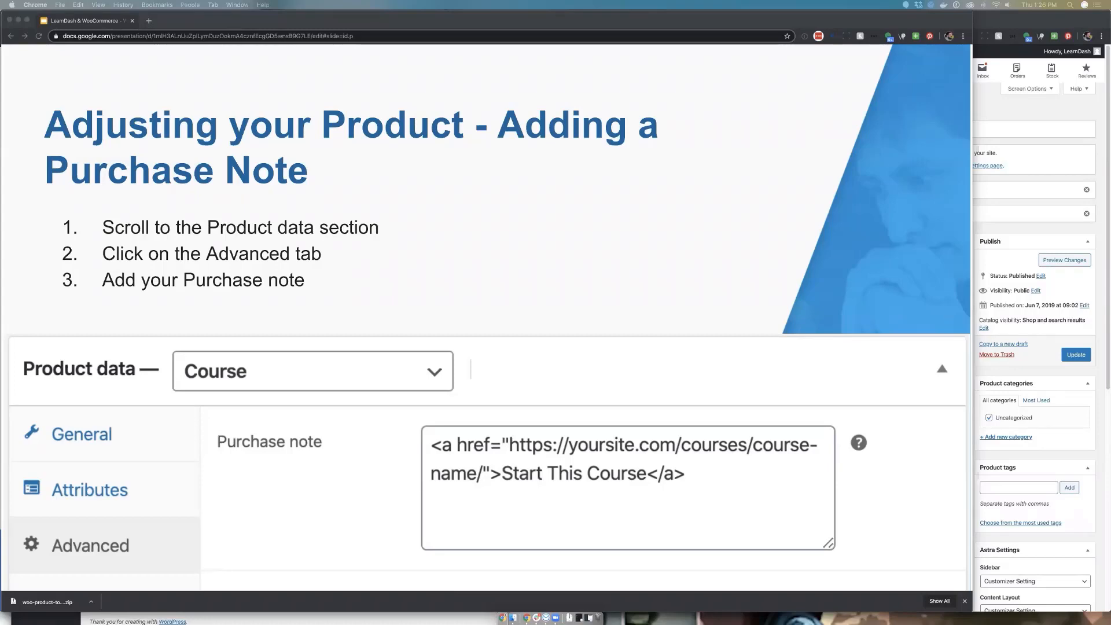
{"action": "left_click", "coordinate": [1017, 231]}
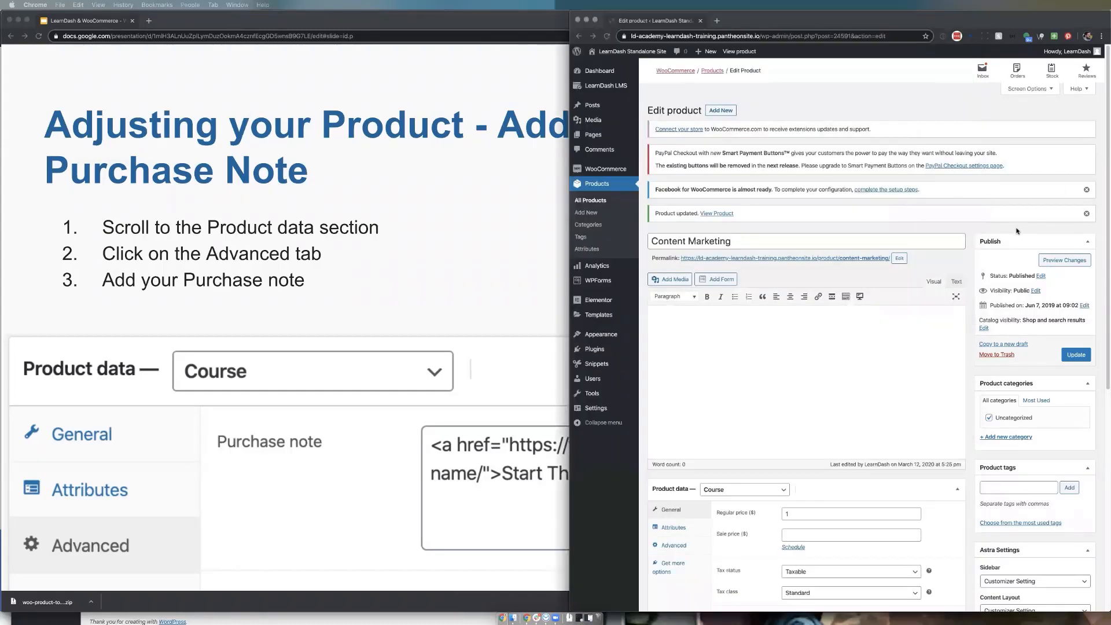
{"action": "scroll", "coordinate": [749, 400], "scroll_direction": "down", "scroll_amount": 3}
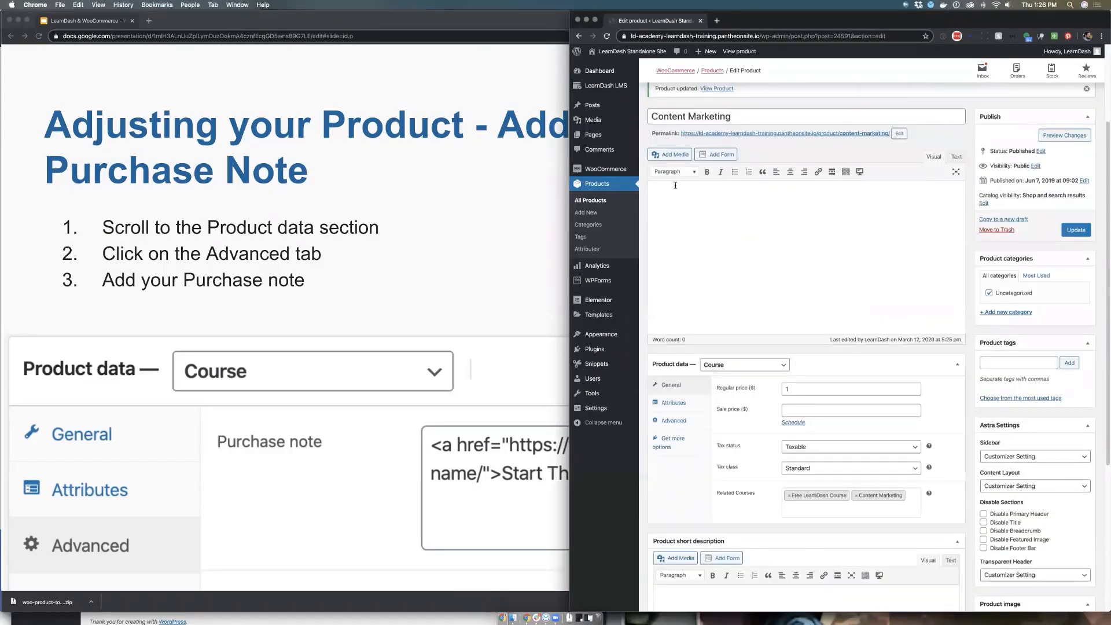
{"action": "left_click", "coordinate": [675, 421]}
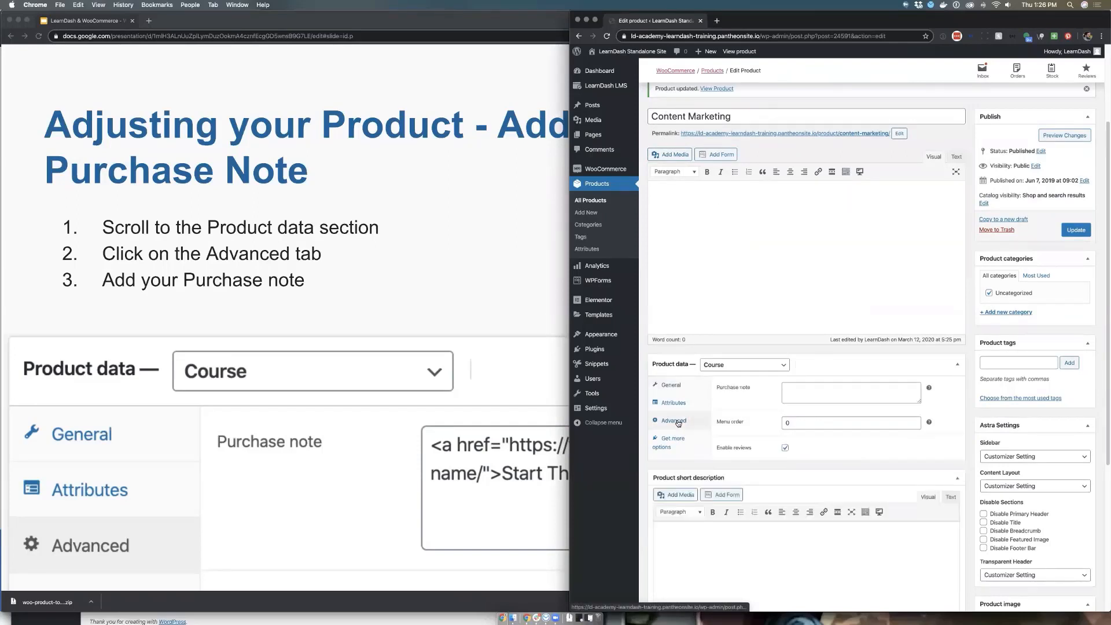
{"action": "left_click", "coordinate": [803, 388]}
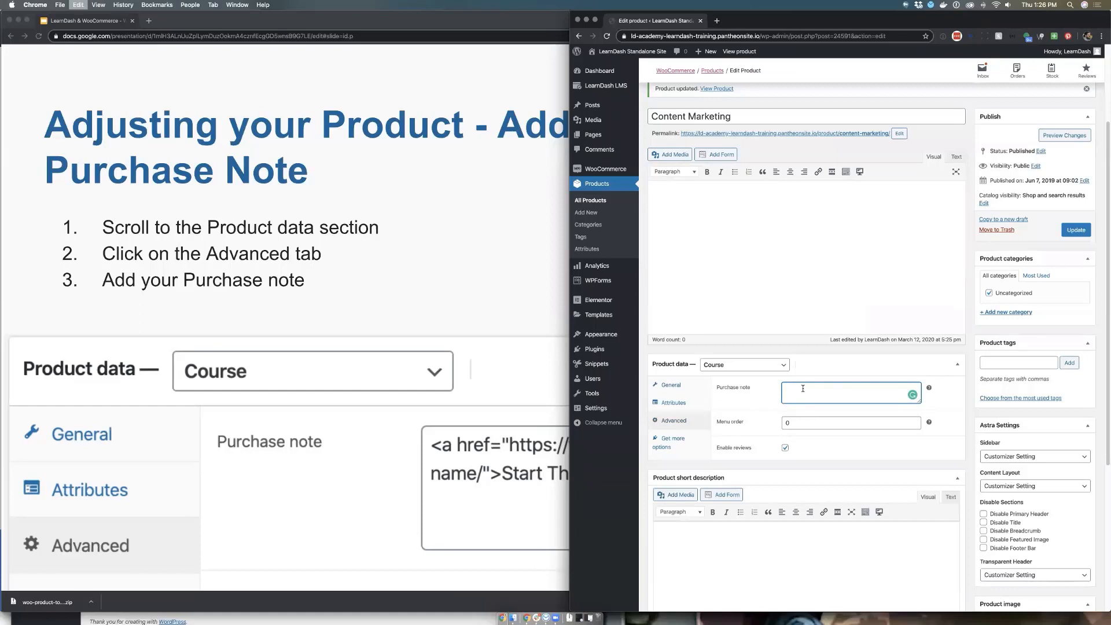
{"action": "type", "text": "<a href=\"https://ld-academy-learndash-training.pantheonsite.io/all-courses/\">Start This Course</a>"}
{"action": "left_click_drag", "start_coordinate": [921, 401], "coordinate": [921, 439]}
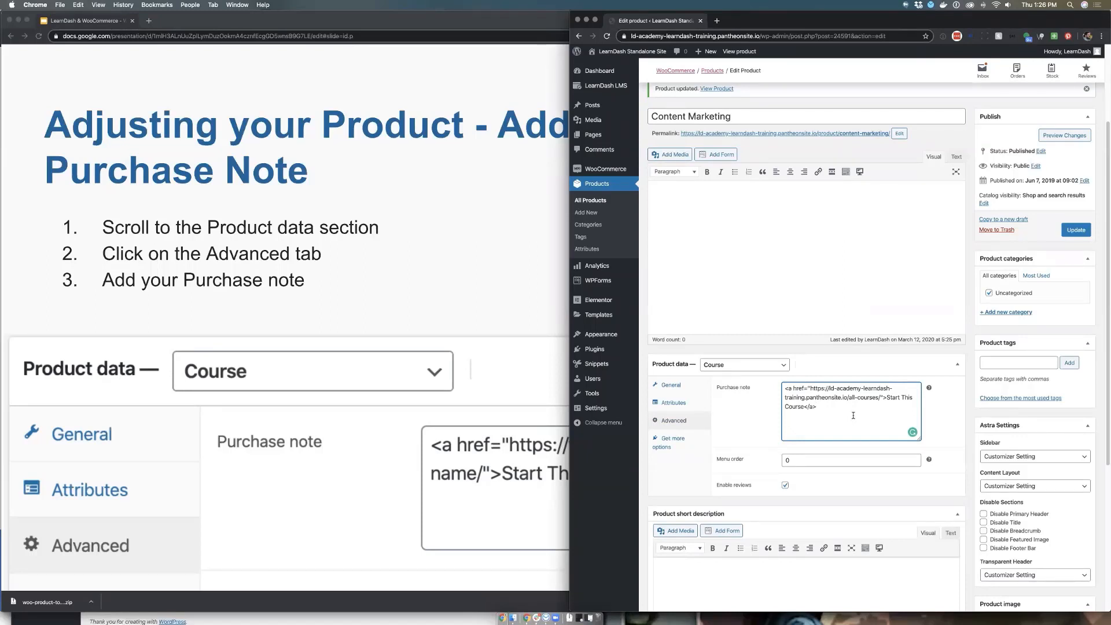
{"action": "mouse_move", "coordinate": [802, 404]}
{"action": "left_mouse_down"}
{"action": "mouse_move", "coordinate": [831, 389]}
{"action": "mouse_move", "coordinate": [809, 388]}
{"action": "left_mouse_up"}
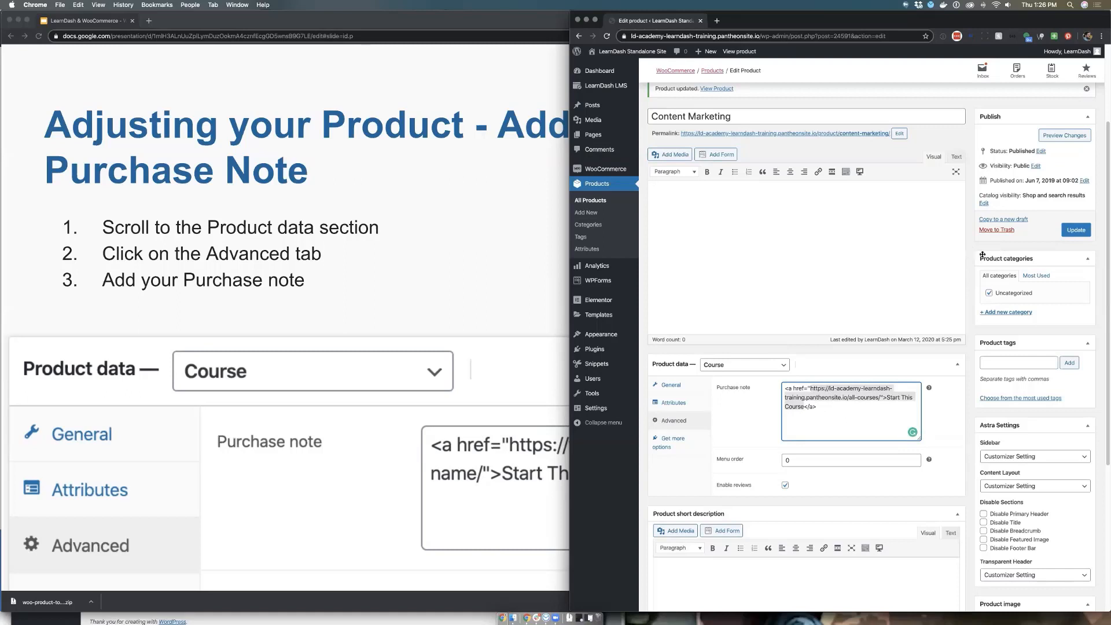
{"action": "left_click", "coordinate": [977, 250]}
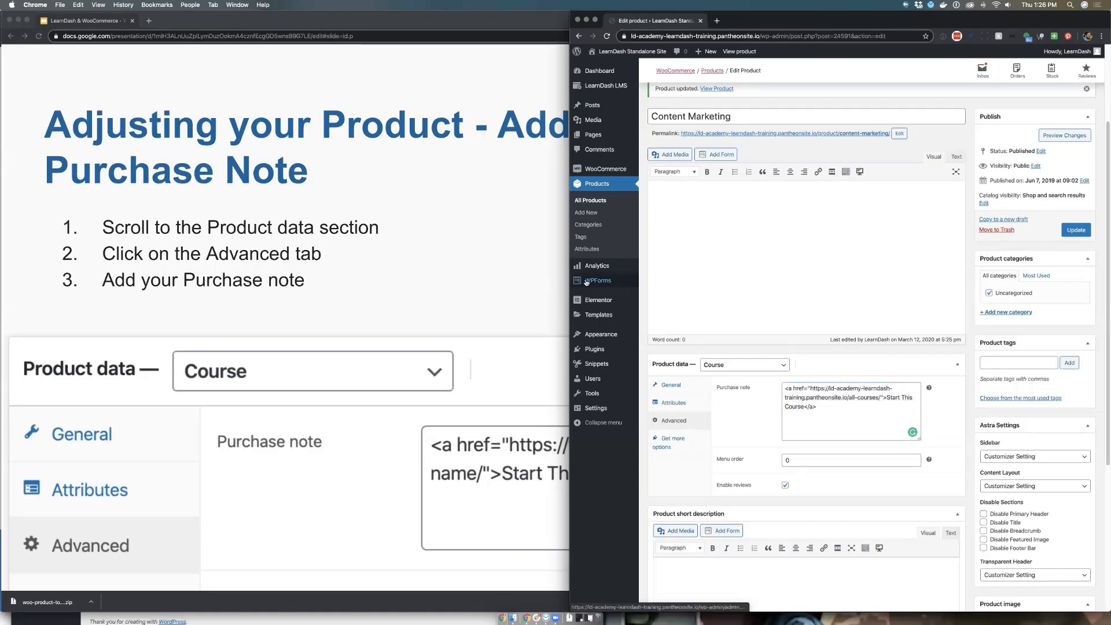
{"action": "left_click", "coordinate": [1077, 230]}
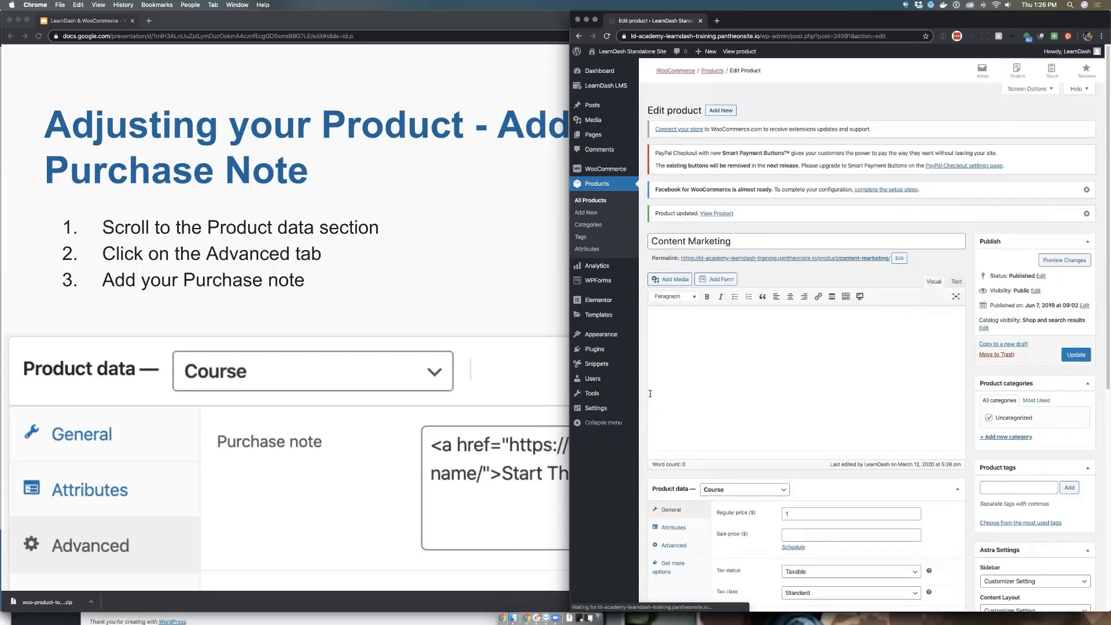
Check the speaker notes for the purchase note slide, and advance the presentation to the Course Access & Auto-Enrollment slide
{"action": "left_click", "coordinate": [447, 280]}
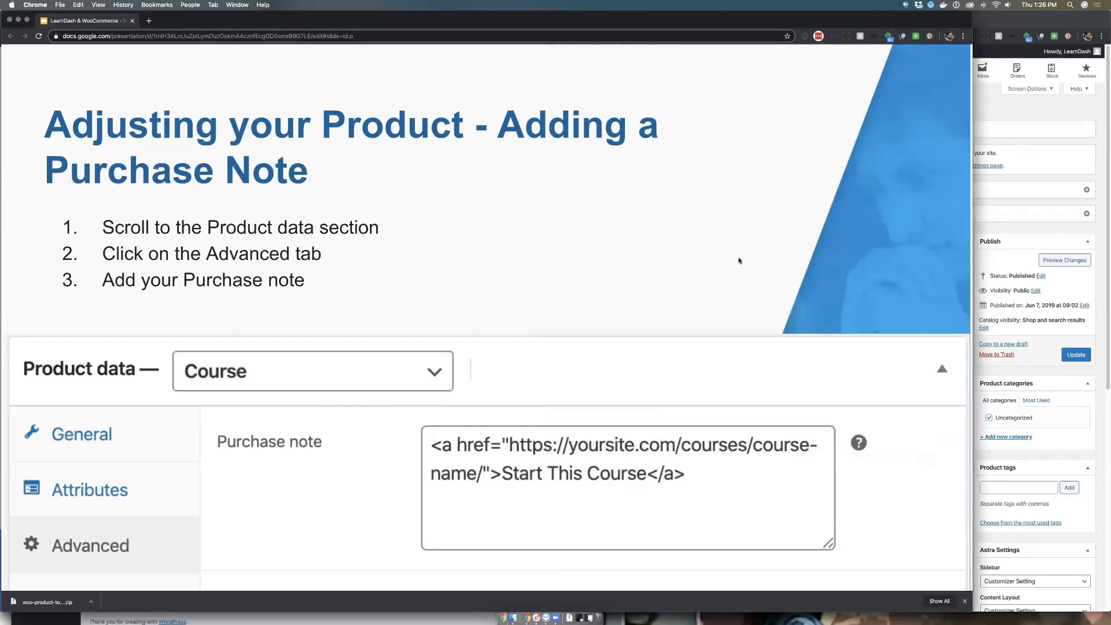
{"action": "mouse_move", "coordinate": [292, 469]}
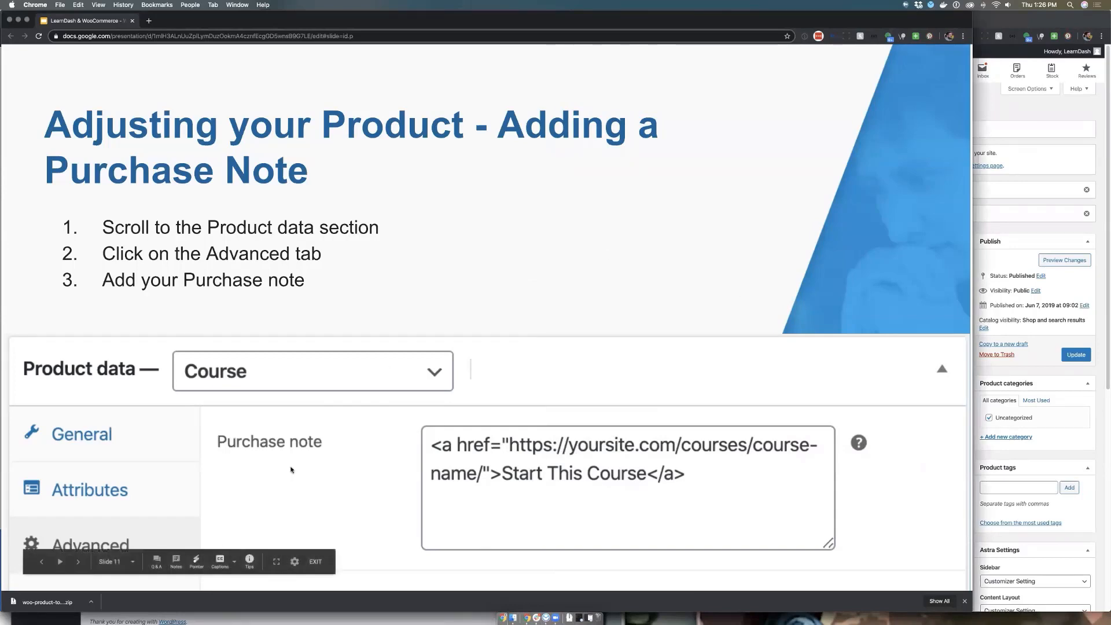
{"action": "left_click", "coordinate": [176, 560]}
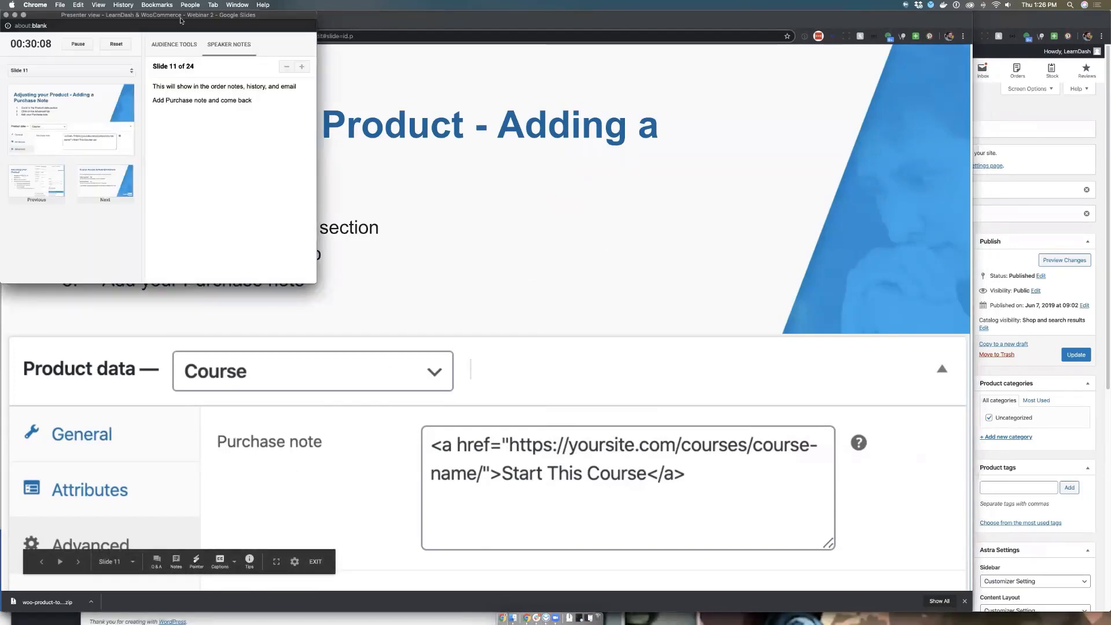
{"action": "left_click_drag", "start_coordinate": [180, 22], "coordinate": [1110, 24]}
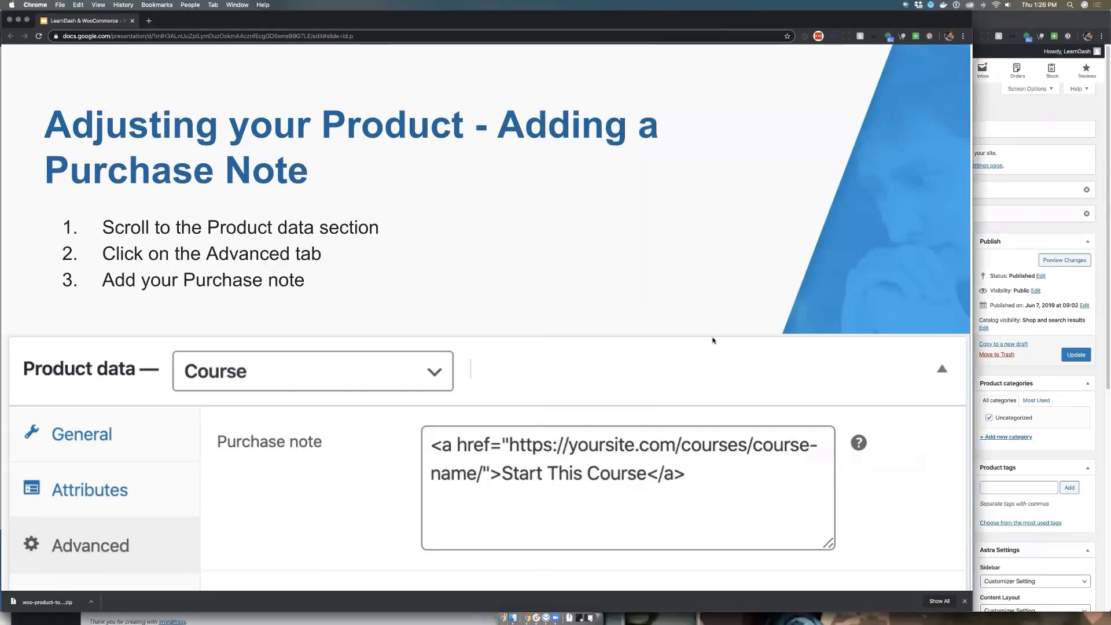
{"action": "key", "text": "Right"}
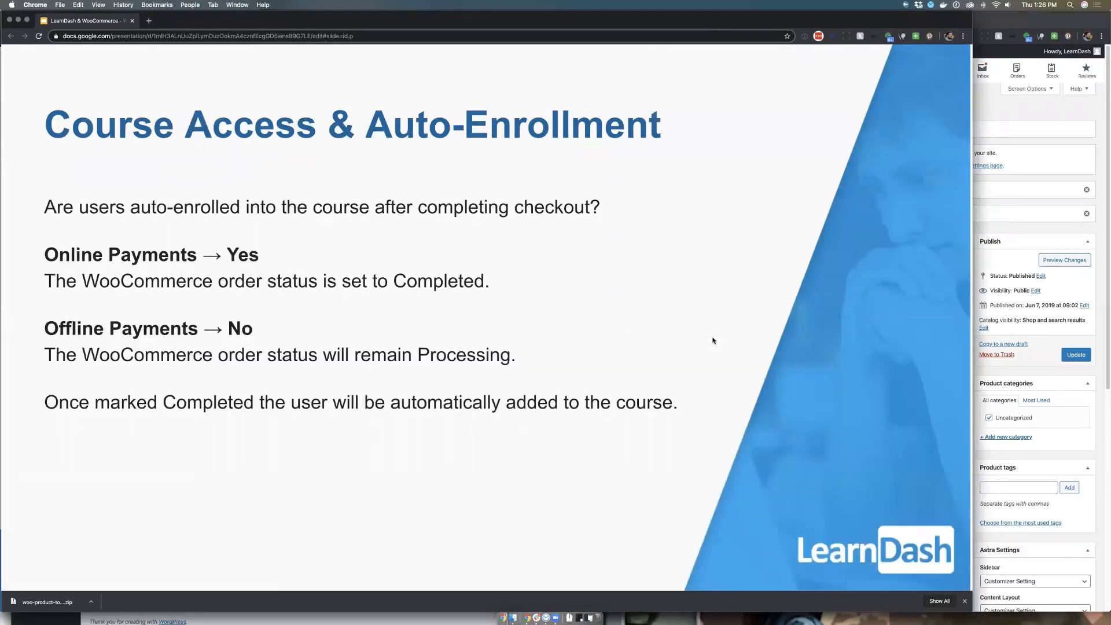
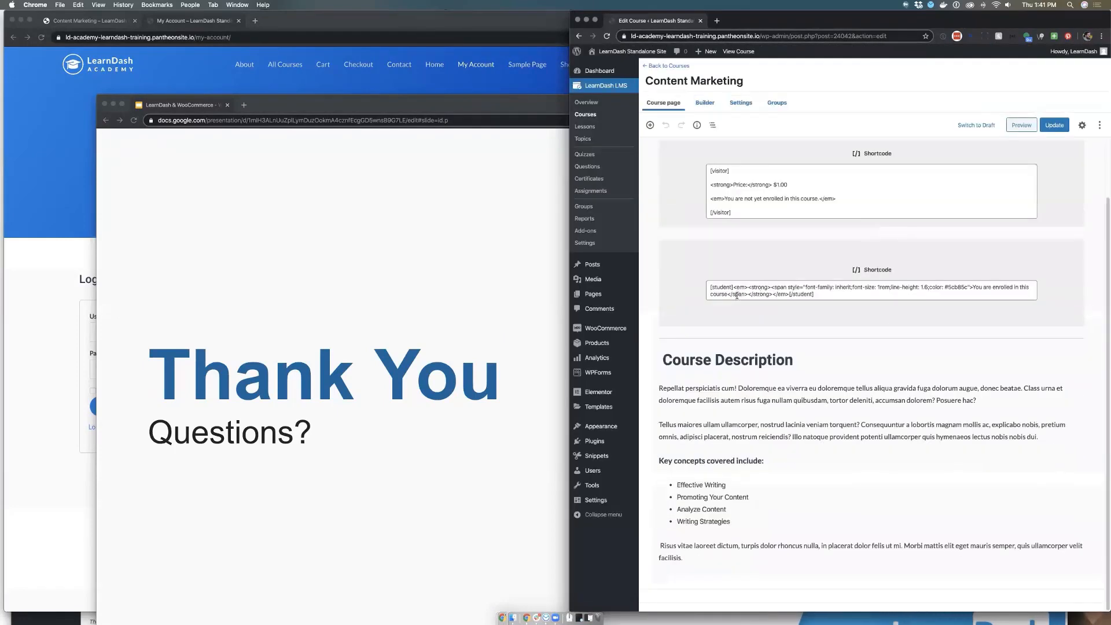
Review the Content Marketing course's access settings, examining the Closed access mode, course price and button URL
{"action": "left_click", "coordinate": [741, 103]}
{"action": "scroll", "coordinate": [739, 240], "scroll_direction": "down", "scroll_amount": 2}
{"action": "scroll", "coordinate": [739, 240], "scroll_direction": "down", "scroll_amount": 2}
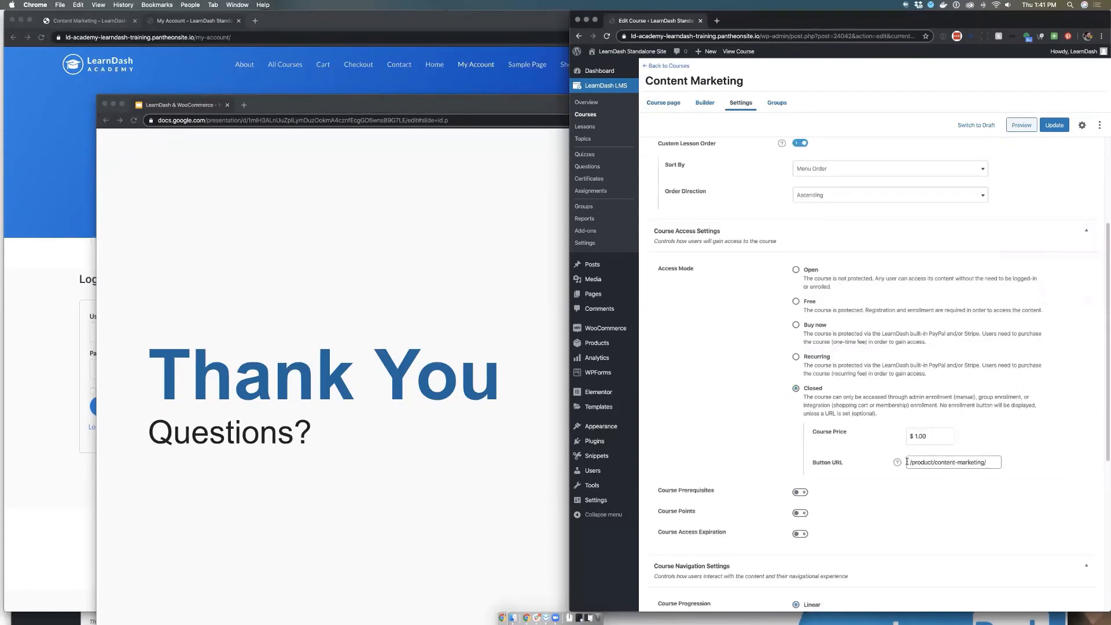
{"action": "left_click", "coordinate": [907, 462]}
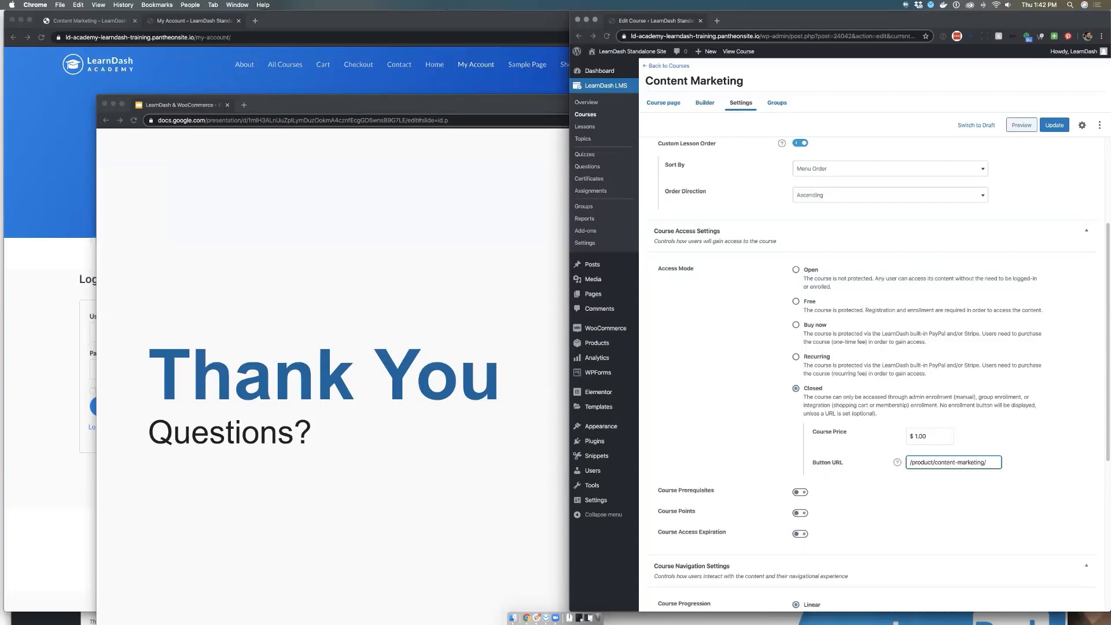
{"action": "left_click", "coordinate": [711, 368]}
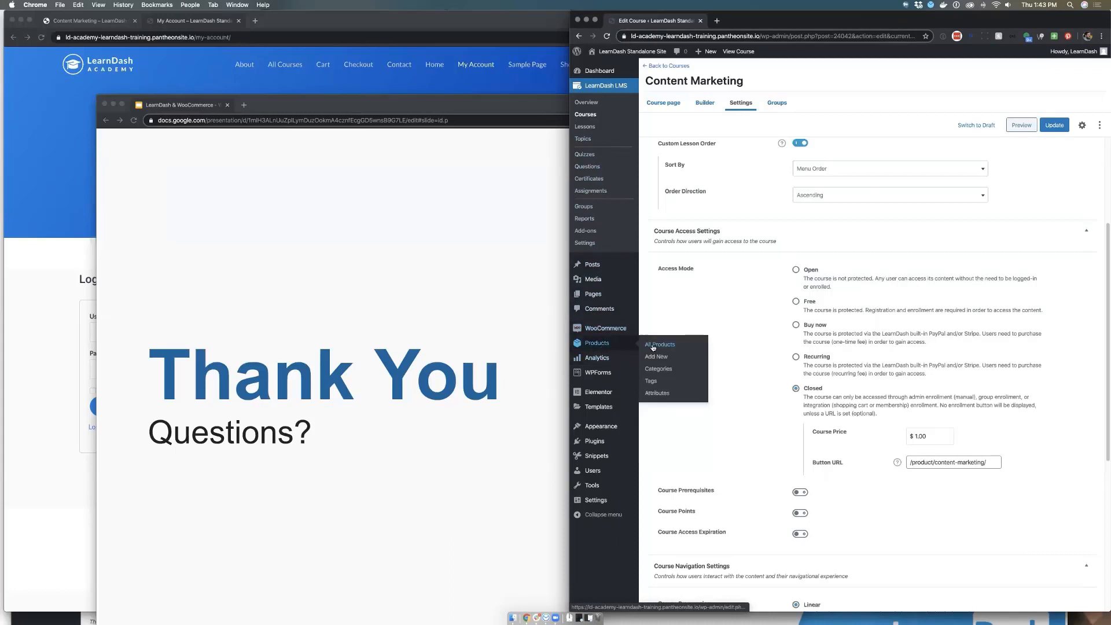
Open the WooCommerce products list in a new browser tab, reposition the presentation window, and open the Content Marketing product for editing
{"action": "left_click", "coordinate": [659, 345], "text": "super"}
{"action": "left_click", "coordinate": [747, 26]}
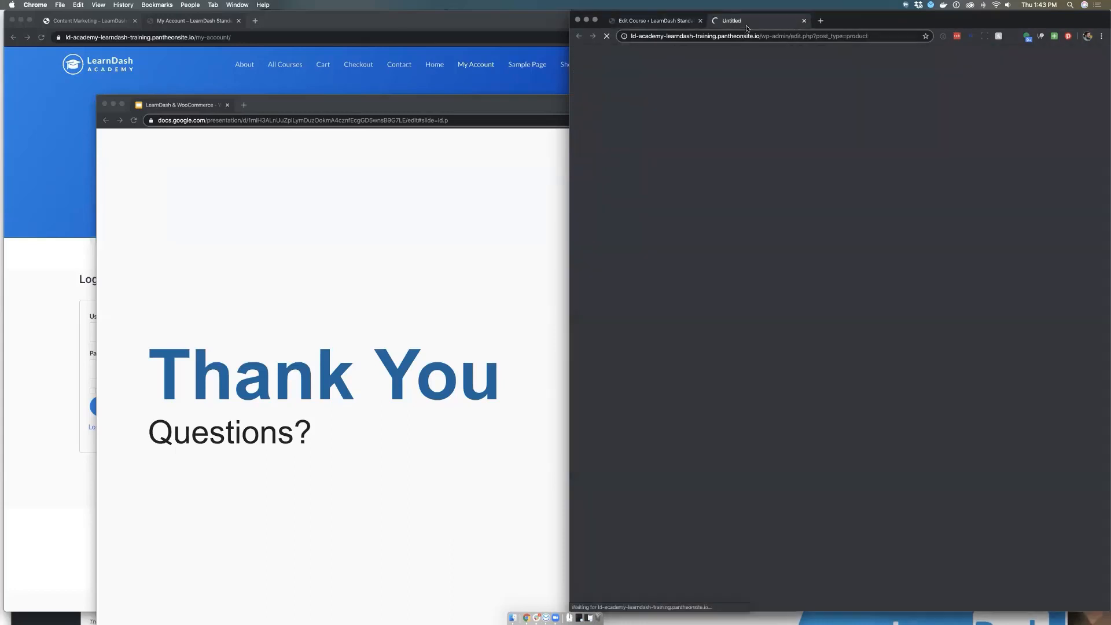
{"action": "left_click_drag", "start_coordinate": [501, 103], "coordinate": [439, 29]}
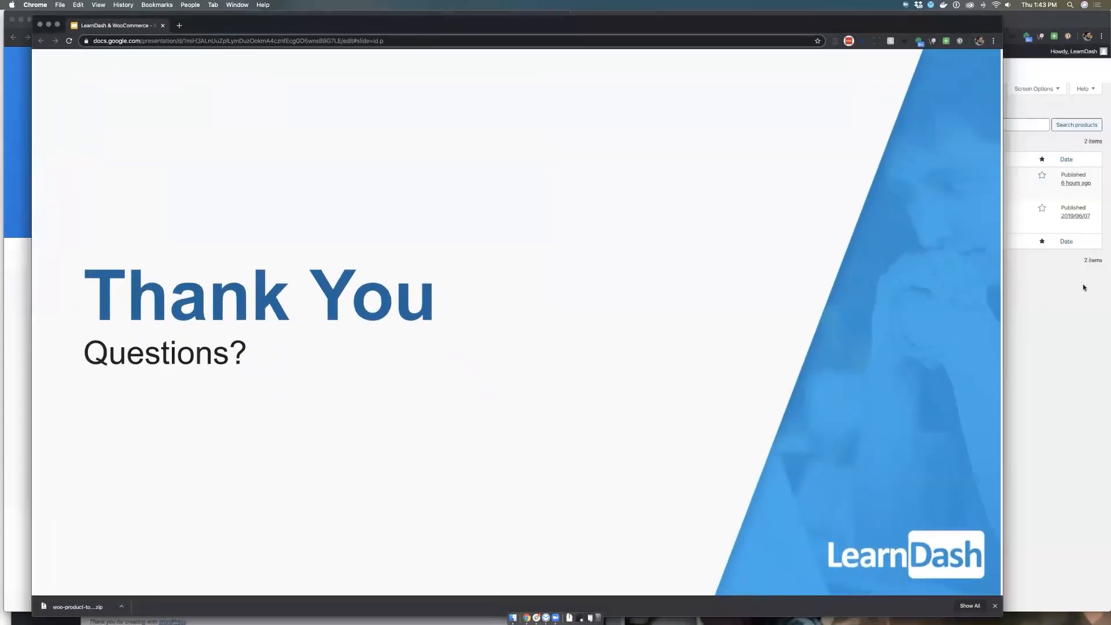
{"action": "left_click", "coordinate": [1063, 306]}
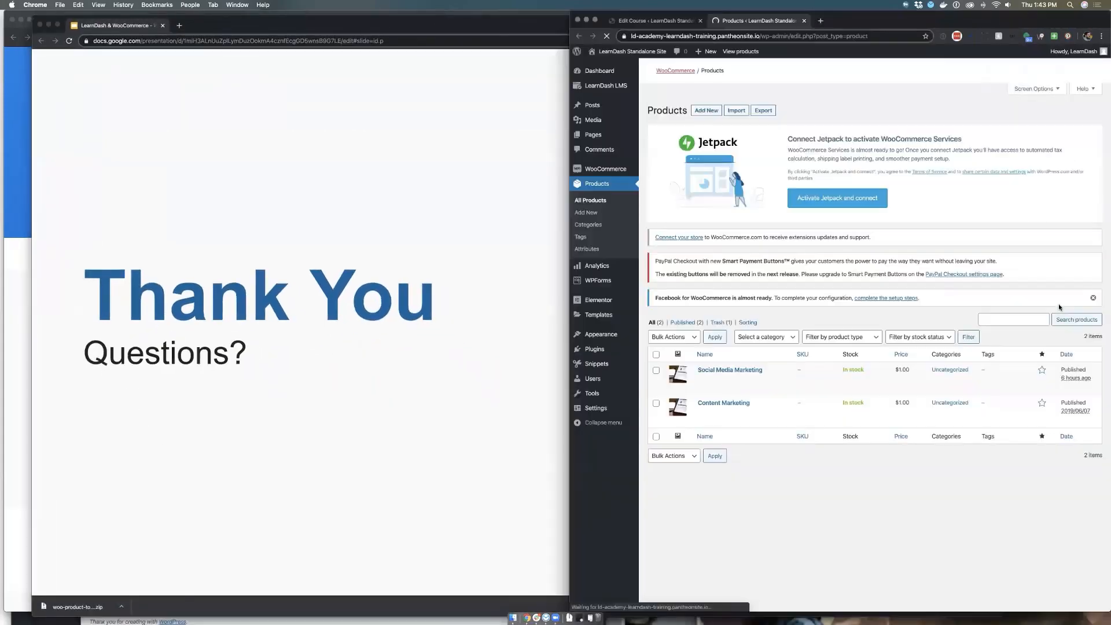
{"action": "left_click", "coordinate": [716, 403]}
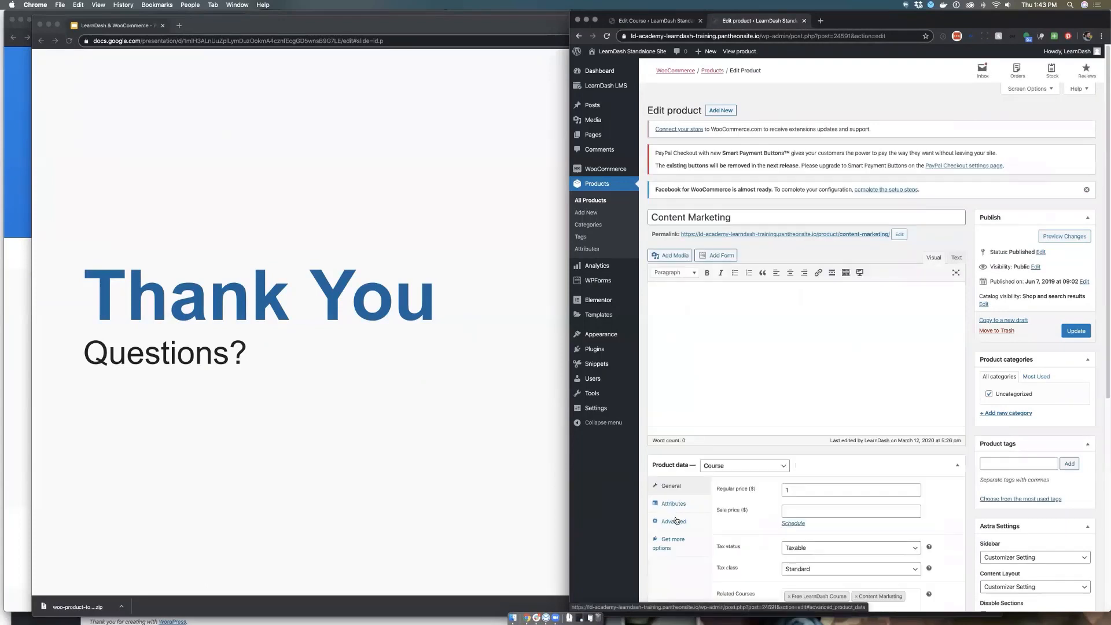
Review the product's full purchase note in an enlarged field, and examine the courses available as related courses
{"action": "left_click", "coordinate": [674, 521]}
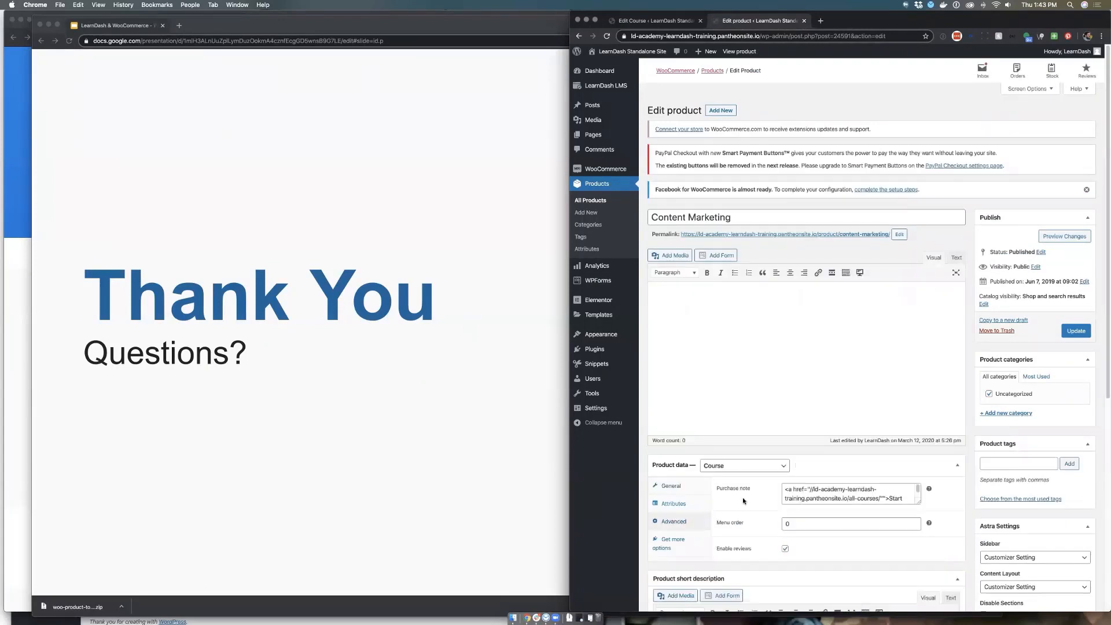
{"action": "scroll", "coordinate": [742, 497], "scroll_direction": "down", "scroll_amount": 2}
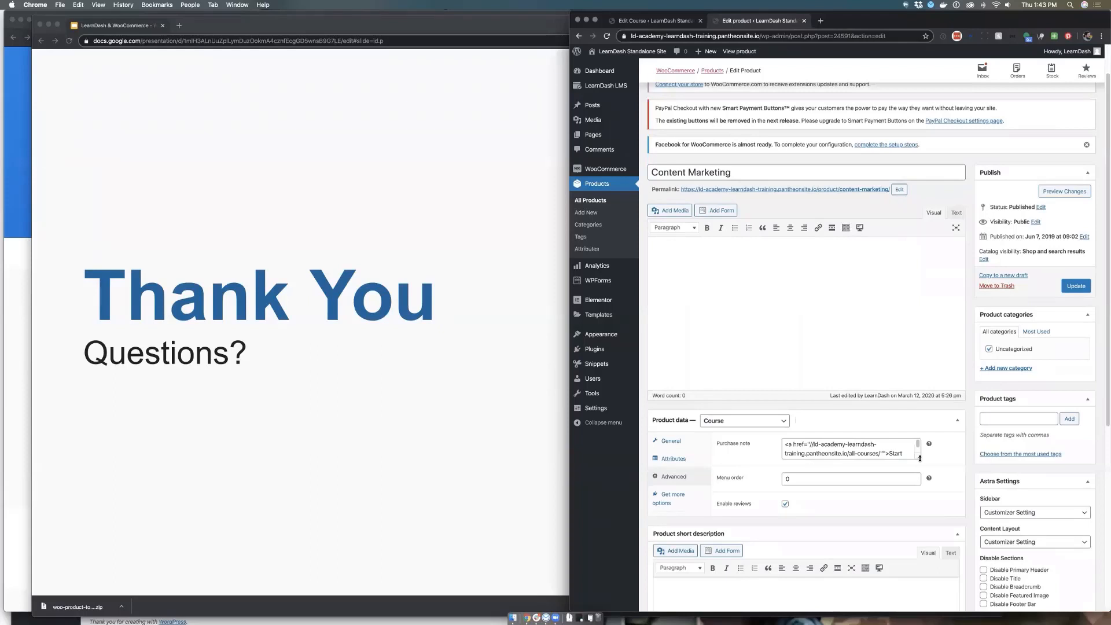
{"action": "left_click_drag", "start_coordinate": [919, 457], "coordinate": [927, 479]}
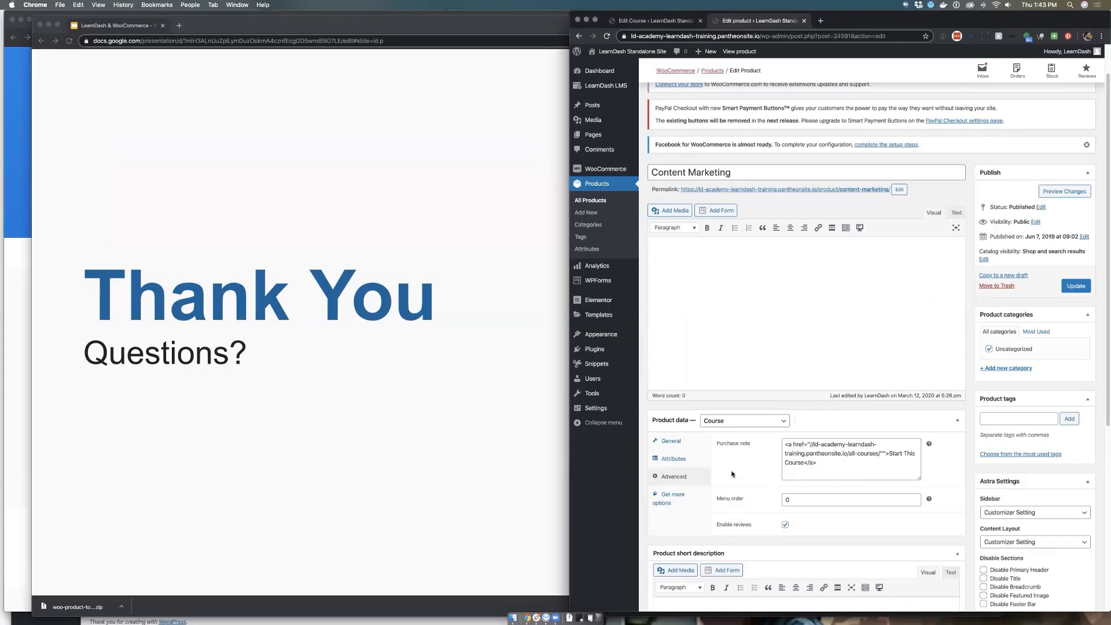
{"action": "left_click", "coordinate": [676, 448]}
{"action": "left_click", "coordinate": [875, 565]}
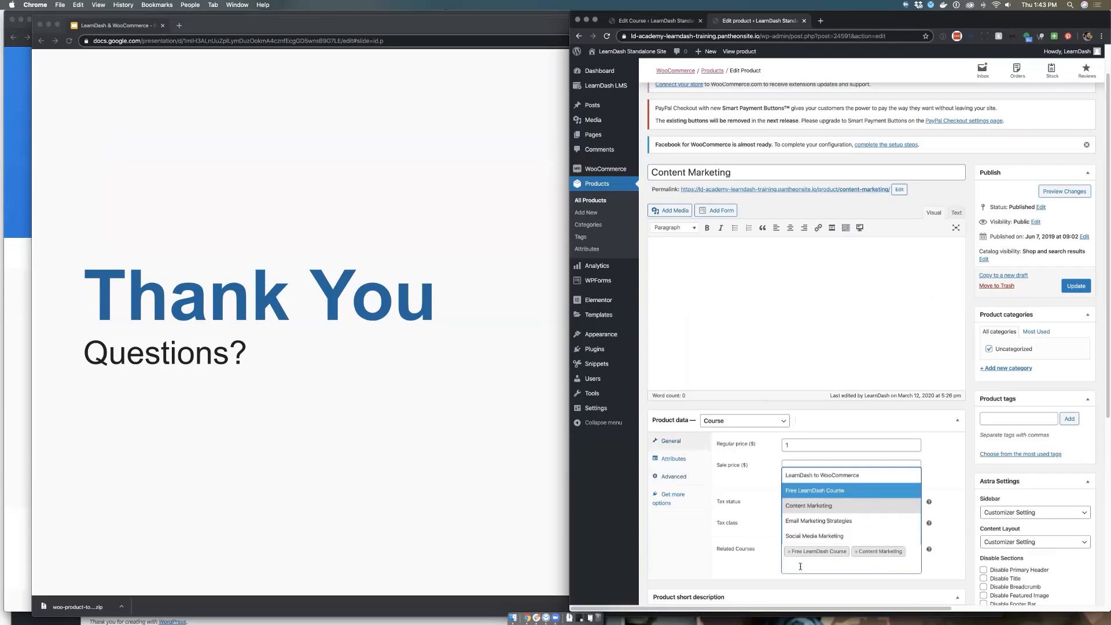
{"action": "left_click", "coordinate": [750, 568]}
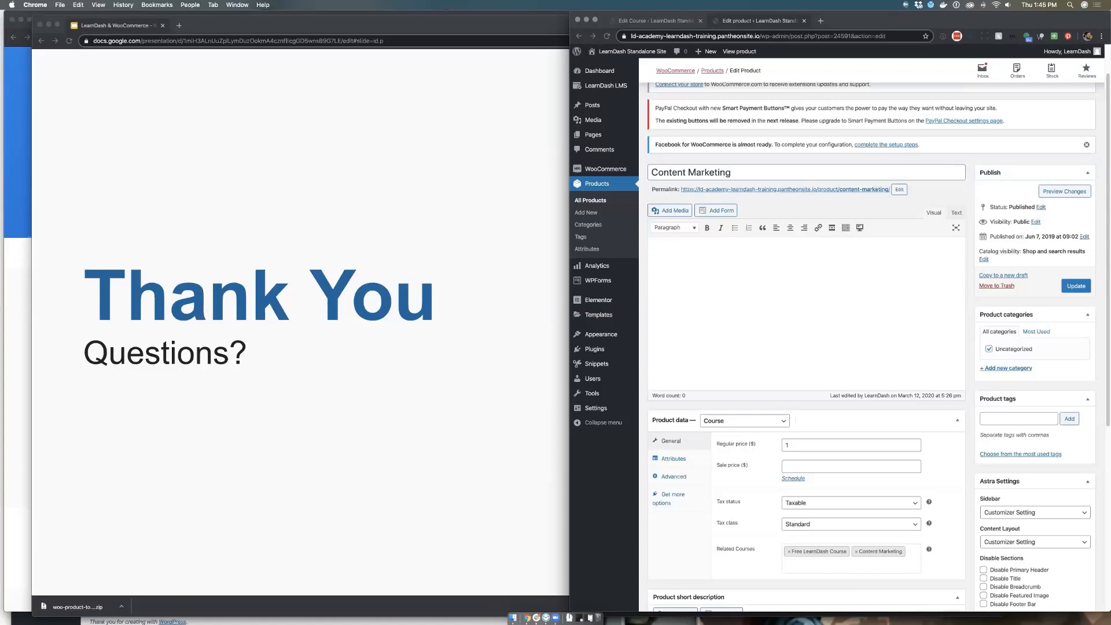
Open WooCommerce's Accounts & Privacy settings and examine the automatic username generation option under account creation
{"action": "left_click", "coordinate": [591, 174]}
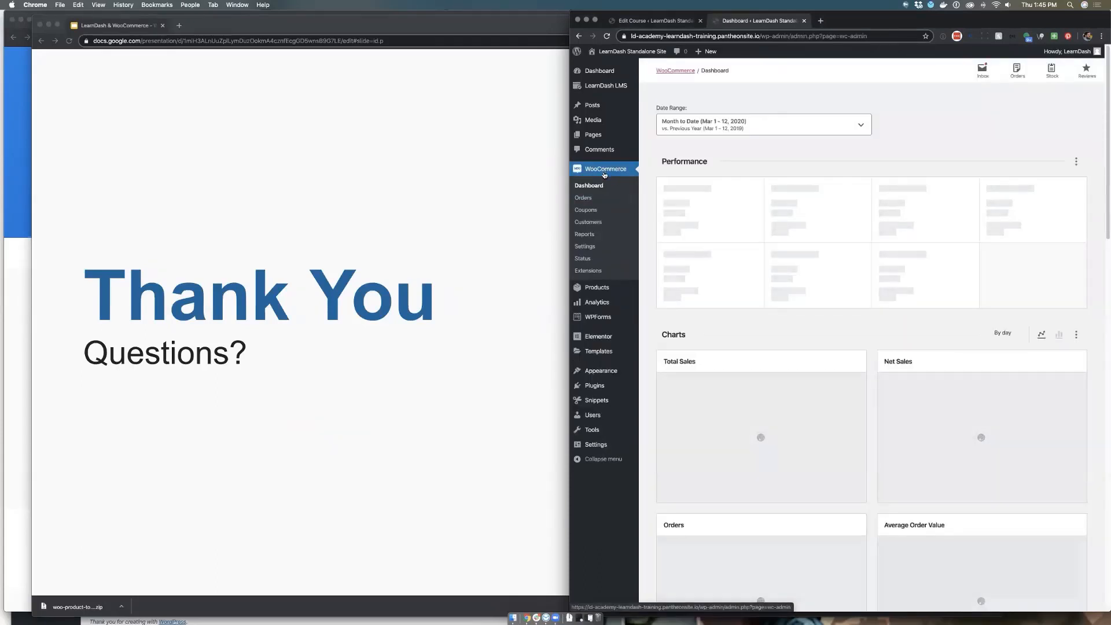
{"action": "left_click", "coordinate": [589, 246]}
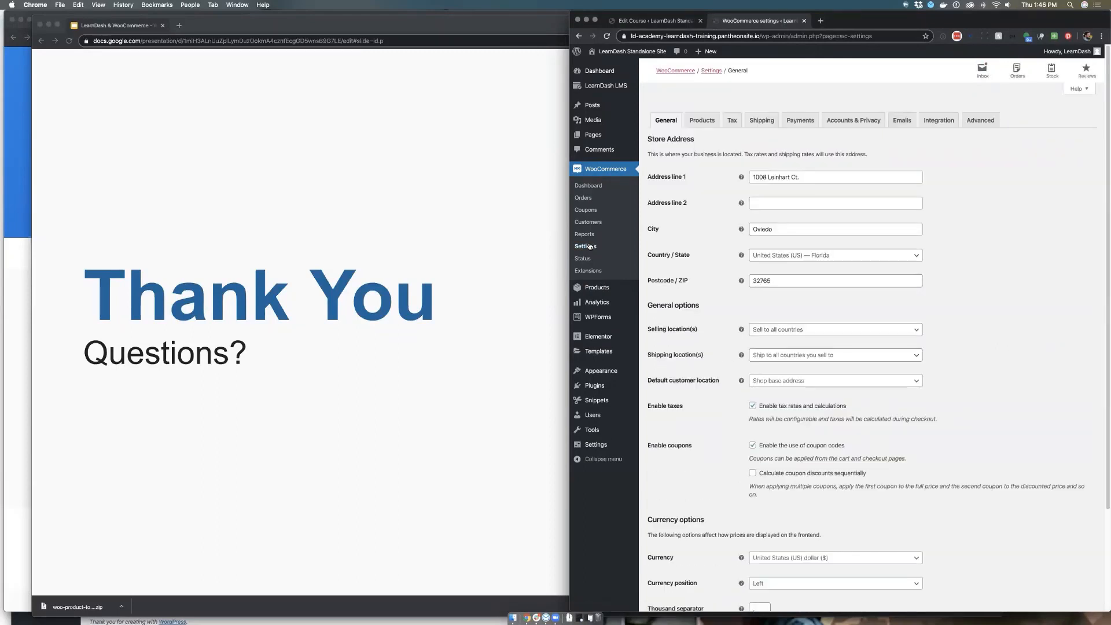
{"action": "left_click", "coordinate": [841, 122]}
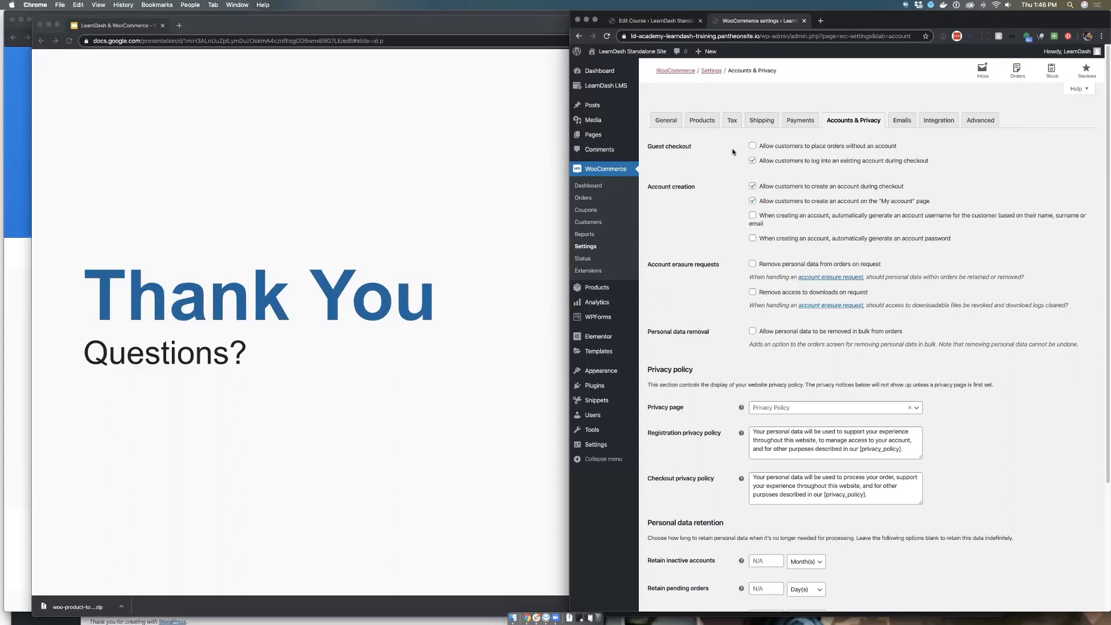
{"action": "left_click", "coordinate": [752, 216]}
{"action": "left_click_drag", "start_coordinate": [768, 225], "coordinate": [746, 219]}
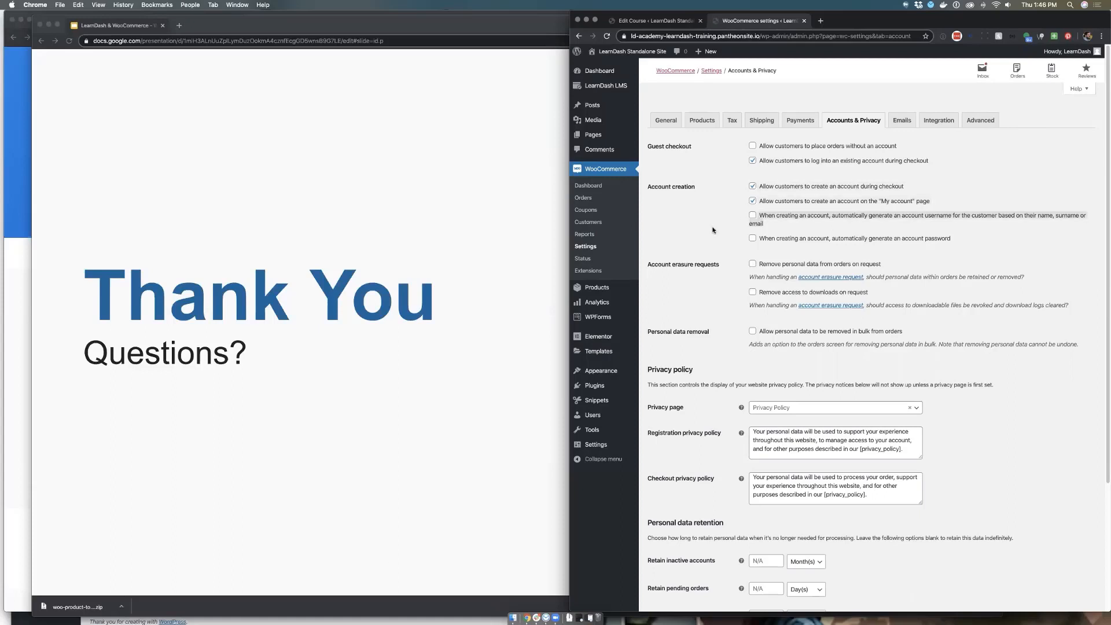
{"action": "left_click", "coordinate": [753, 216]}
{"action": "left_click", "coordinate": [832, 224]}
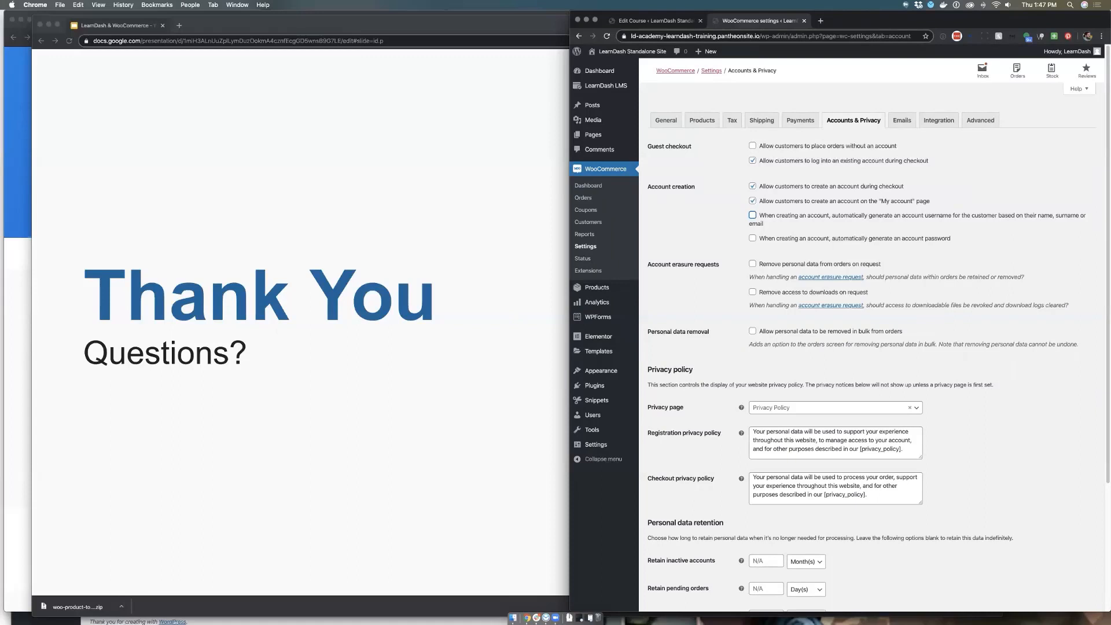
Switch to the incognito storefront window and add the Content Marketing product to the cart
{"action": "left_click", "coordinate": [16, 267]}
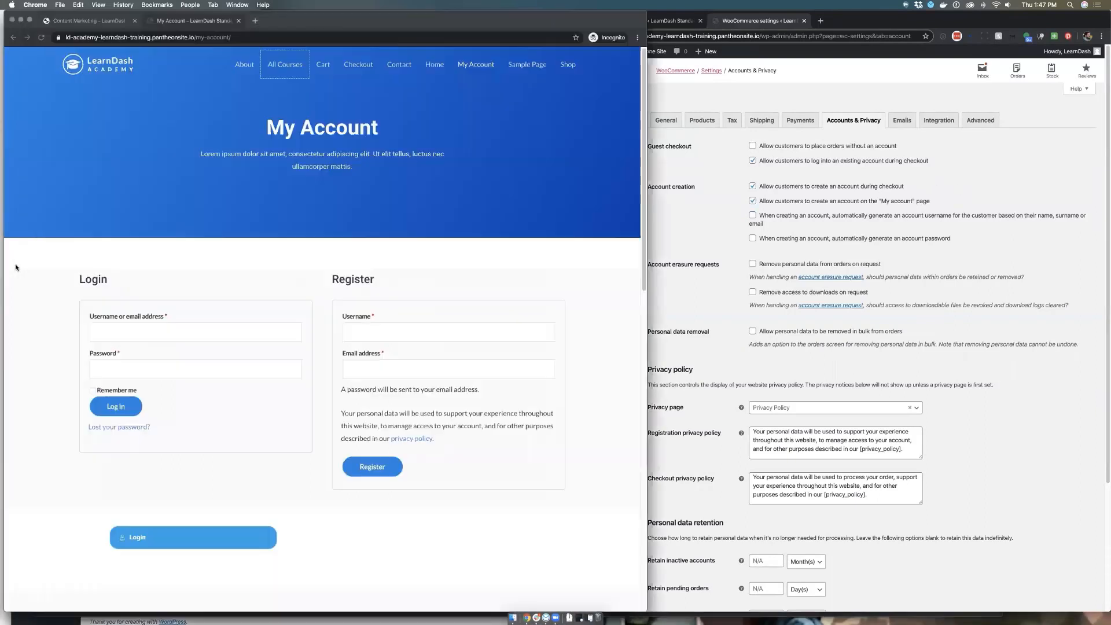
{"action": "left_click", "coordinate": [95, 20]}
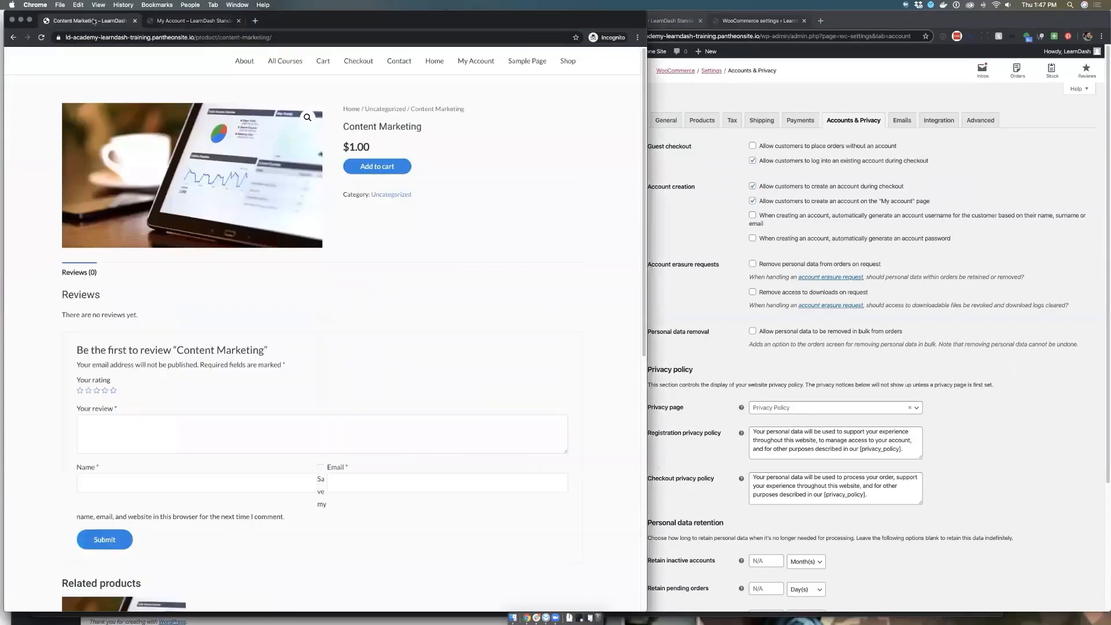
{"action": "left_click", "coordinate": [370, 168]}
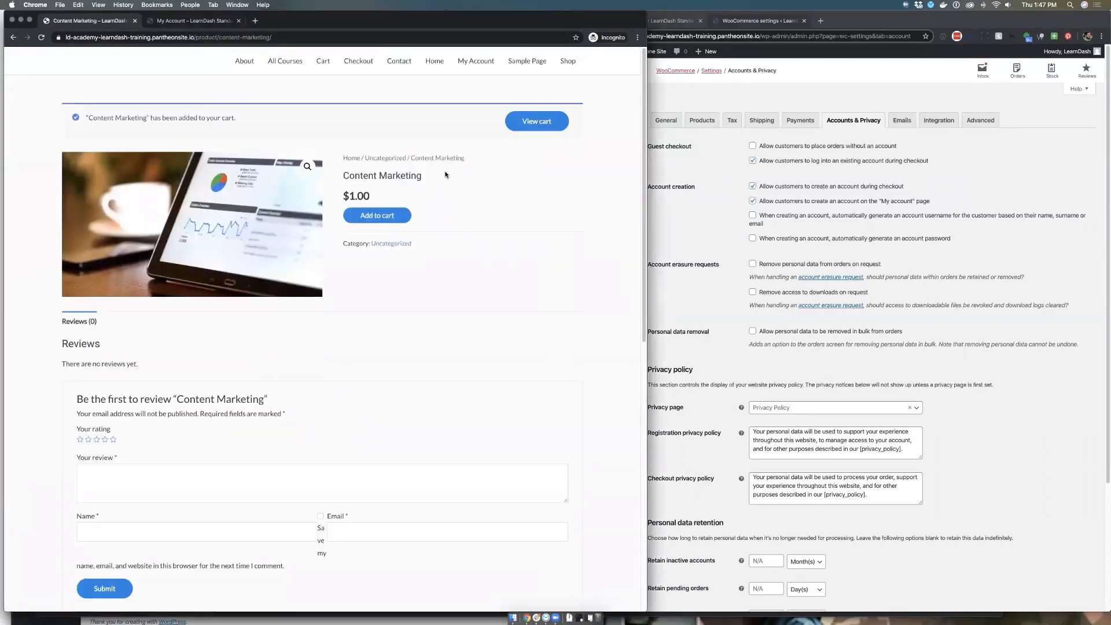